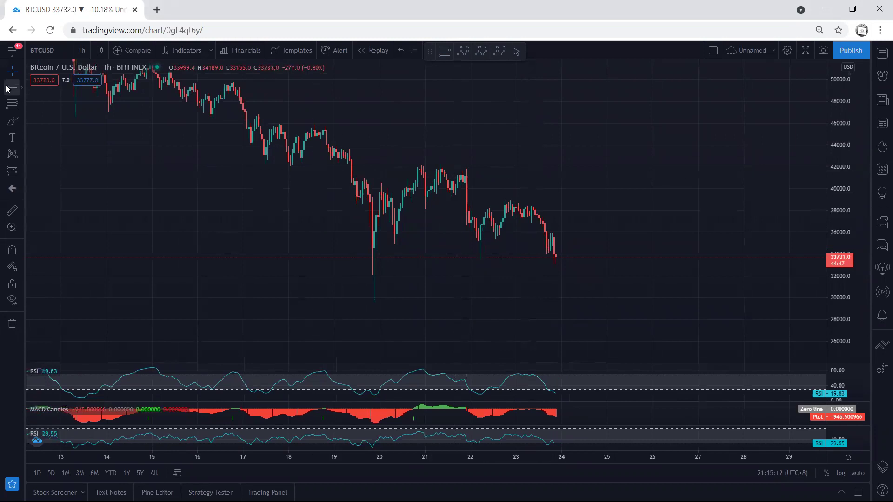
# - Place a horizontal ray at about 38952.9 from the 22 May high and sketch the drop beneath it, clearing the sketch marks
pyautogui.click(494, 200)
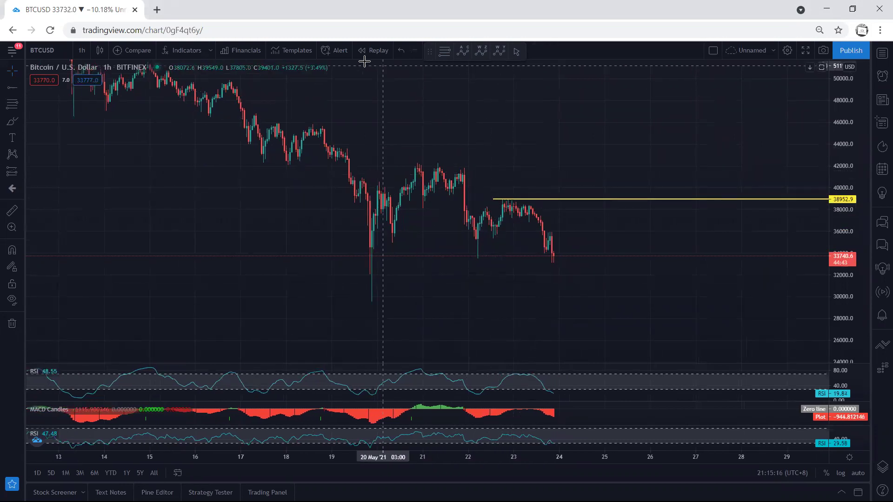
pyautogui.moveTo(529, 212); pyautogui.dragTo(539, 222)
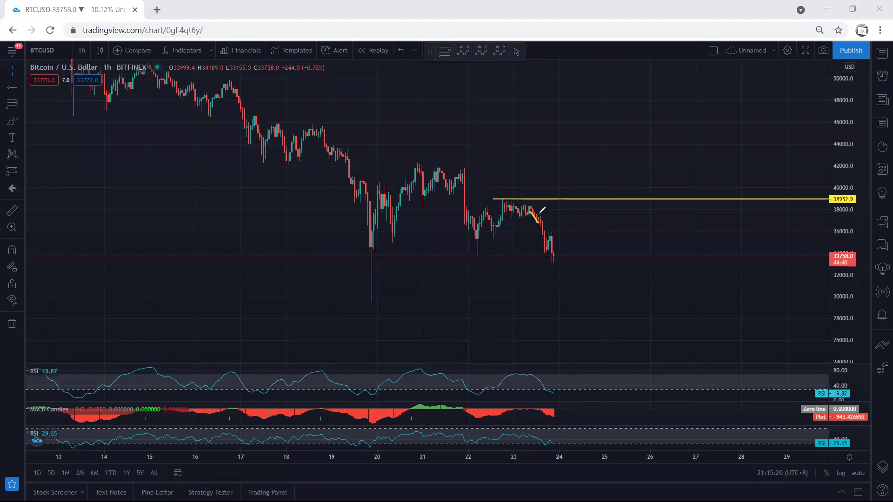
pyautogui.moveTo(511, 161); pyautogui.dragTo(520, 189)
pyautogui.press('e')
# - Sketch the rising highs and lows of 22 May and trace the declines on either side of them
pyautogui.moveTo(479, 208)
pyautogui.mouseDown()
pyautogui.moveTo(460, 262)
pyautogui.moveTo(502, 200)
pyautogui.mouseUp()
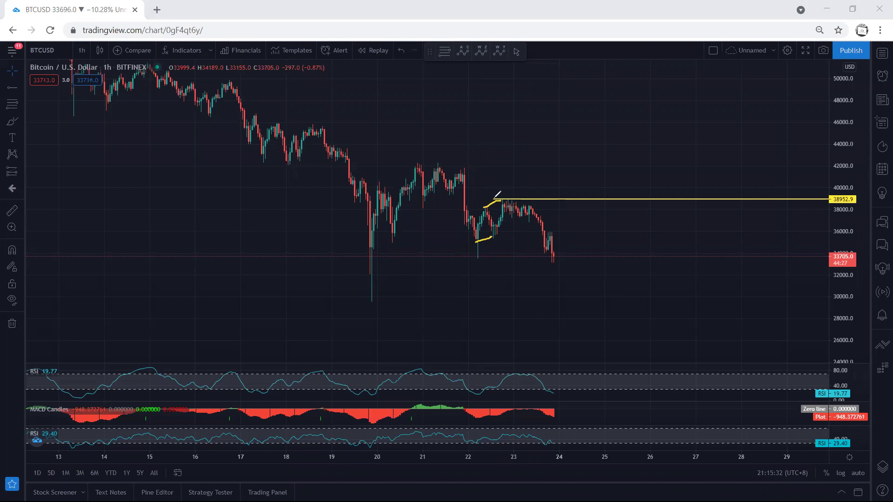
pyautogui.moveTo(510, 200); pyautogui.dragTo(551, 245)
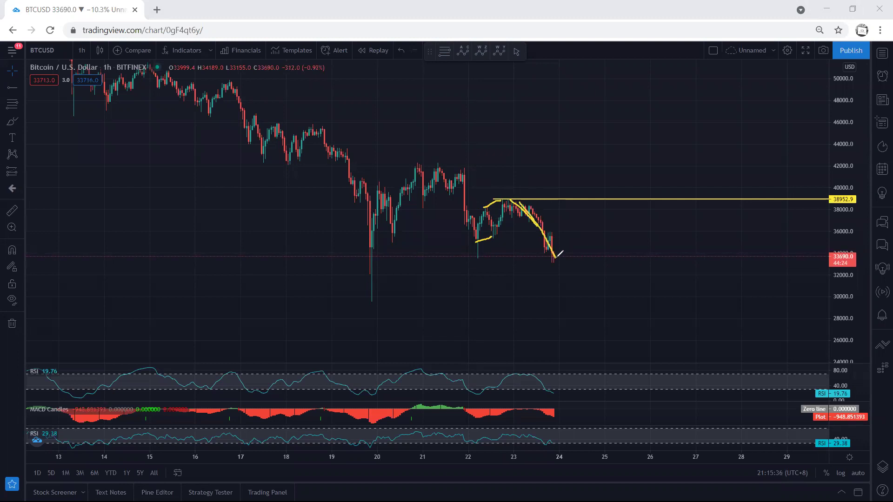
pyautogui.moveTo(440, 165); pyautogui.dragTo(474, 236)
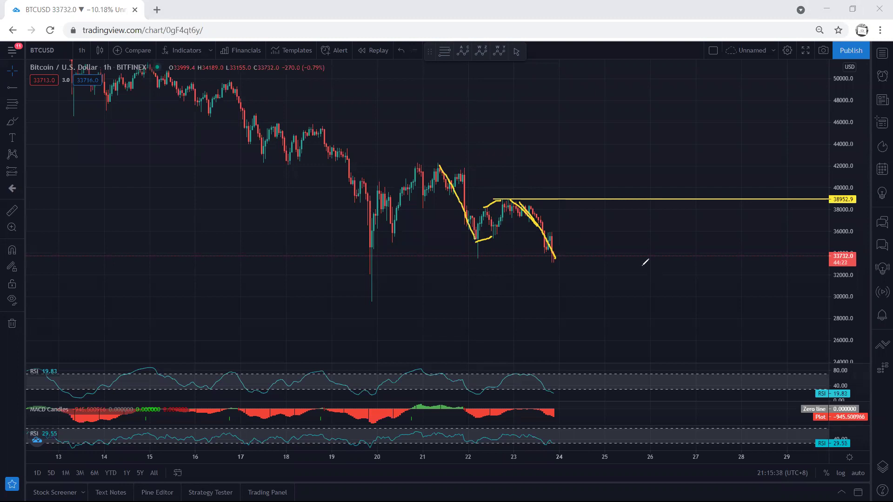
# - Circle the 23 May consolidation, mark the high above it with a down arrow, and draw an up arrow breaking through the ray
pyautogui.moveTo(520, 206)
pyautogui.mouseDown()
pyautogui.moveTo(536, 228)
pyautogui.moveTo(545, 211)
pyautogui.moveTo(526, 208)
pyautogui.moveTo(528, 218)
pyautogui.mouseUp()
pyautogui.moveTo(509, 152); pyautogui.dragTo(512, 191)
pyautogui.moveTo(541, 227); pyautogui.dragTo(557, 168)
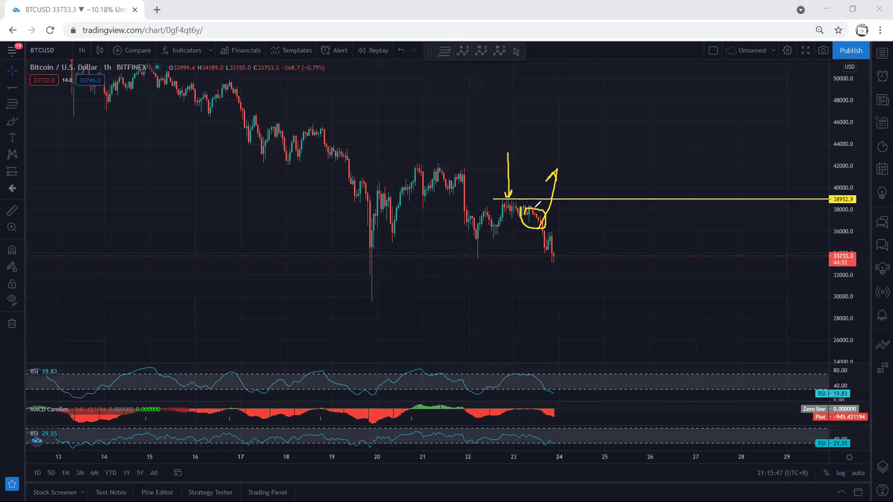
# - Trace the drop to the latest candle and underline the 22 May low, clearing the marks and deleting the horizontal ray
pyautogui.moveTo(531, 206); pyautogui.dragTo(554, 260)
pyautogui.moveTo(455, 258); pyautogui.dragTo(494, 259)
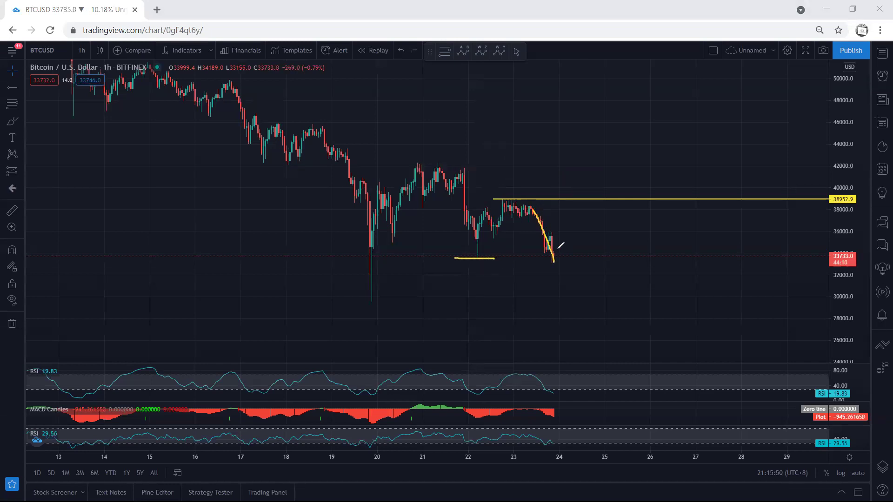
pyautogui.press('Escape')
pyautogui.press('Delete')
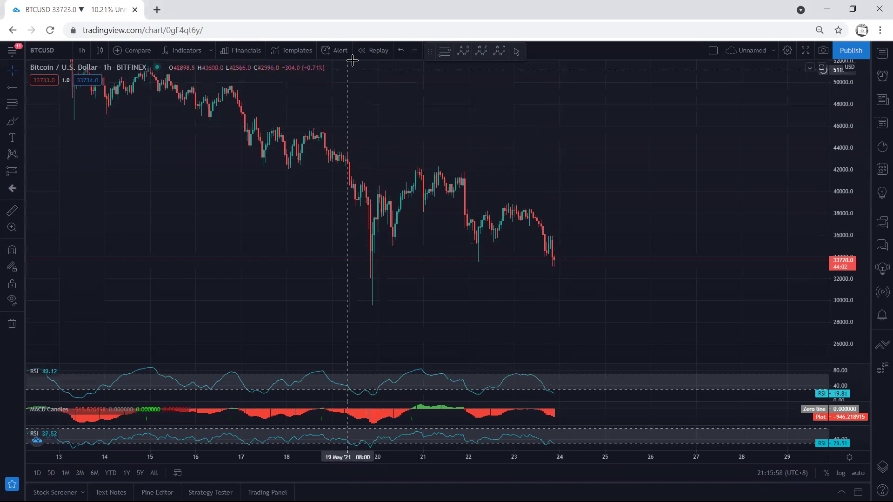
# - Mark the 22 May low and examine the MACD Candles and upper RSI indicators enlarged, restoring the full chart
pyautogui.hotkey('ctrl', 'shift', '3')
pyautogui.moveTo(475, 264); pyautogui.dragTo(482, 263)
pyautogui.doubleClick(596, 407)
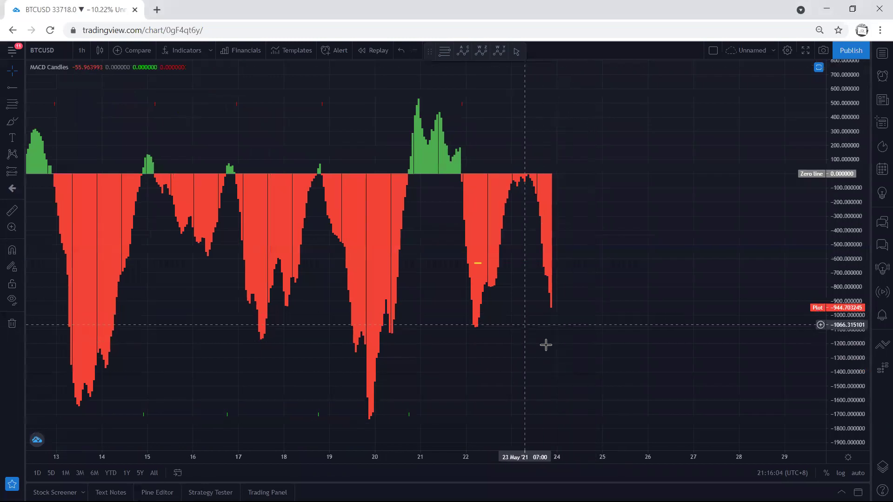
pyautogui.doubleClick(594, 392)
pyautogui.doubleClick(584, 377)
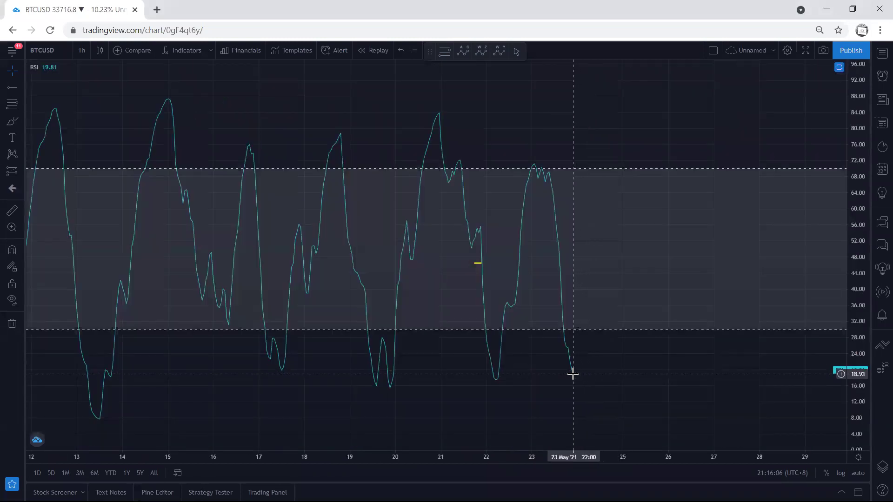
pyautogui.doubleClick(603, 266)
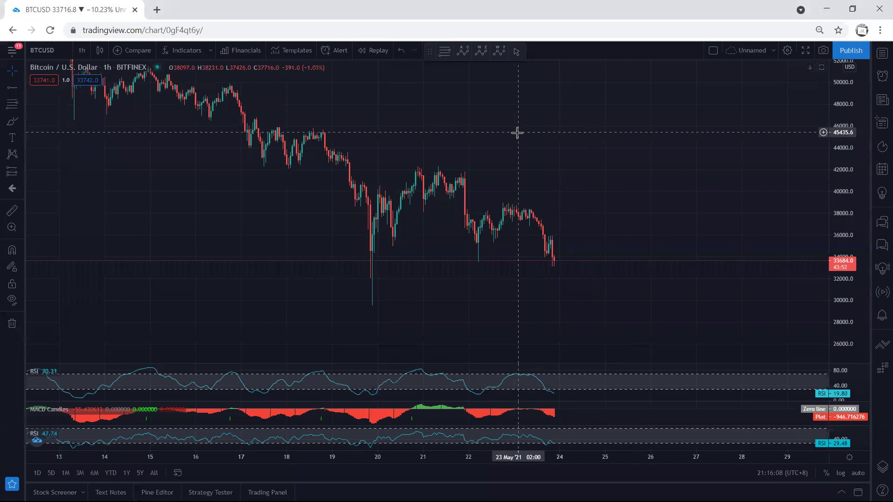
# - Examine the upper RSI and the lower RSI one after the other in enlarged view, restoring the full chart
pyautogui.moveTo(532, 147); pyautogui.dragTo(548, 160)
pyautogui.doubleClick(591, 384)
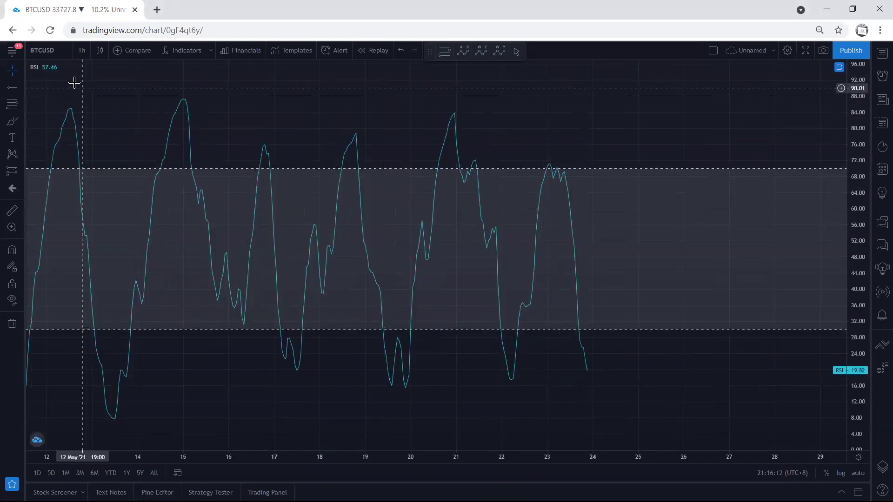
pyautogui.doubleClick(550, 125)
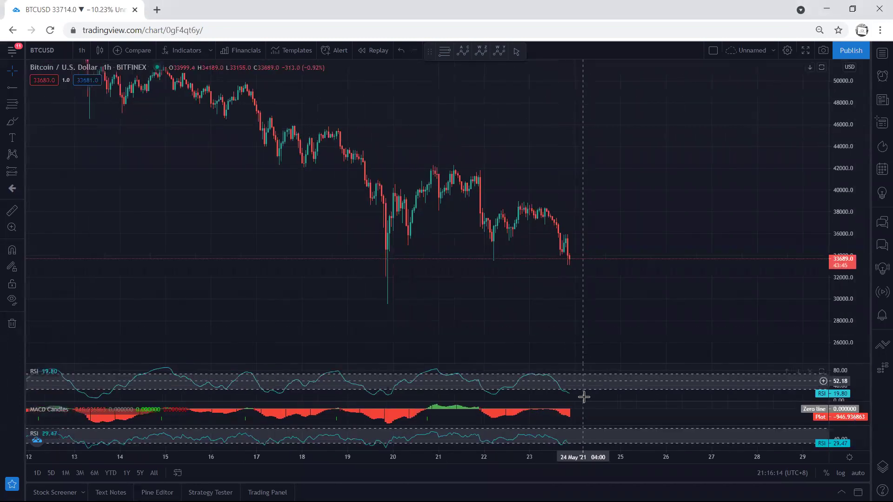
pyautogui.doubleClick(596, 434)
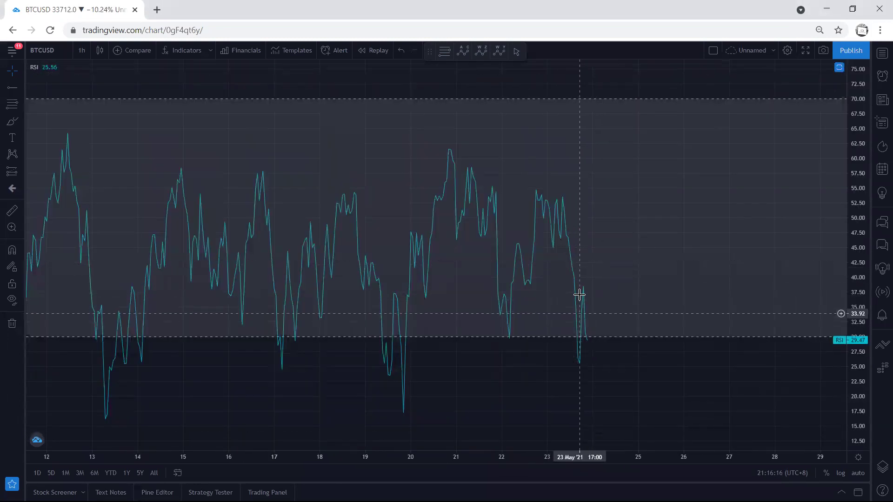
pyautogui.doubleClick(586, 264)
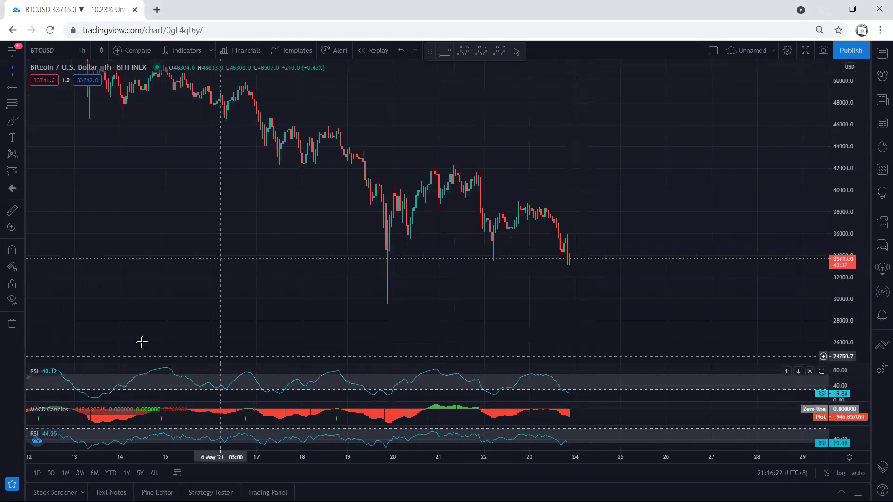
# - Trace the zigzag decline from 21 May to the latest low and project a curved up arrow from it, clearing the marks
pyautogui.moveTo(535, 336); pyautogui.dragTo(501, 336)
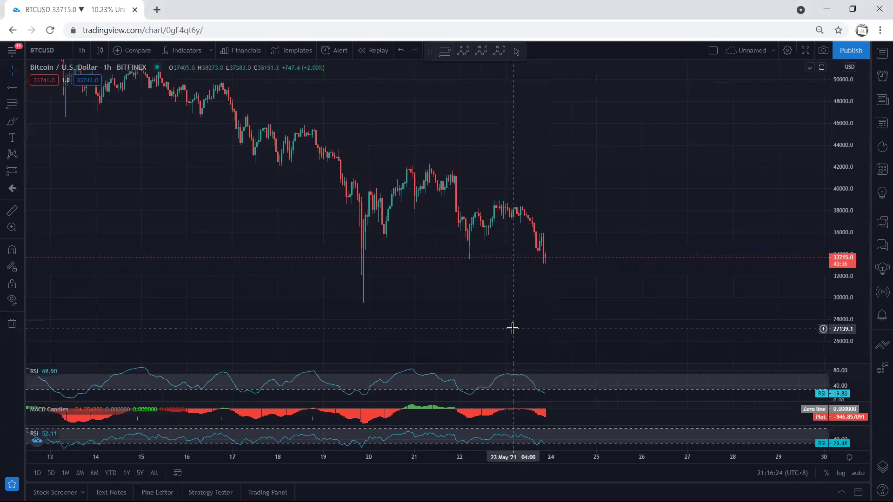
pyautogui.moveTo(523, 215); pyautogui.dragTo(539, 252)
pyautogui.moveTo(462, 233)
pyautogui.mouseDown()
pyautogui.moveTo(497, 205)
pyautogui.moveTo(543, 262)
pyautogui.mouseUp()
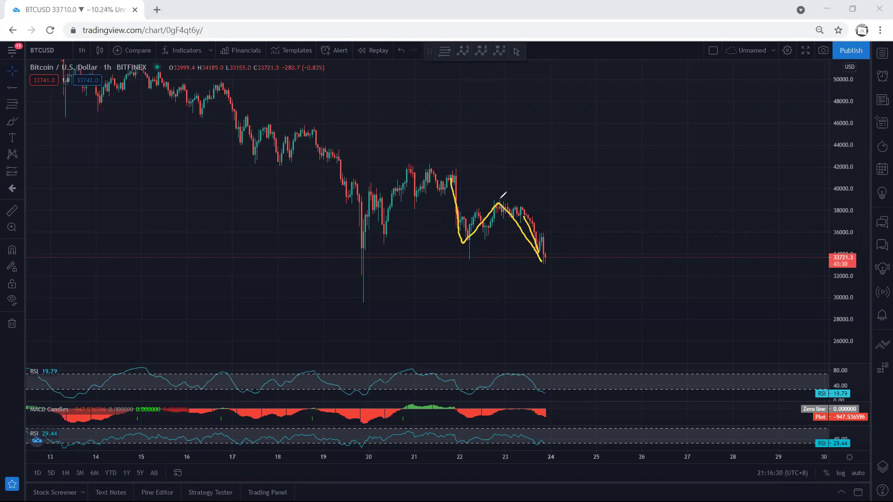
pyautogui.moveTo(548, 255)
pyautogui.mouseDown()
pyautogui.moveTo(575, 218)
pyautogui.moveTo(580, 174)
pyautogui.moveTo(573, 176)
pyautogui.mouseUp()
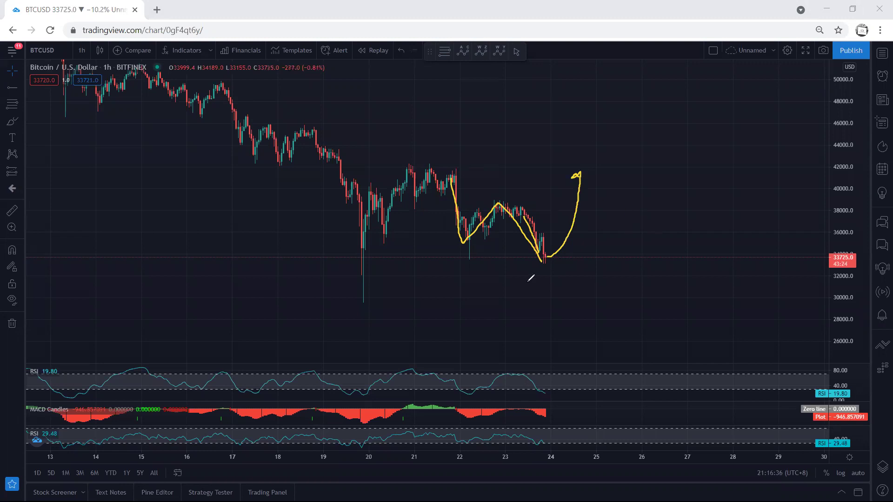
pyautogui.press('e')
# - Underline the 19 May low, sketch the rally, the falling channel's boundaries and an upward breakout, and clear the marks
pyautogui.moveTo(352, 303); pyautogui.dragTo(364, 303)
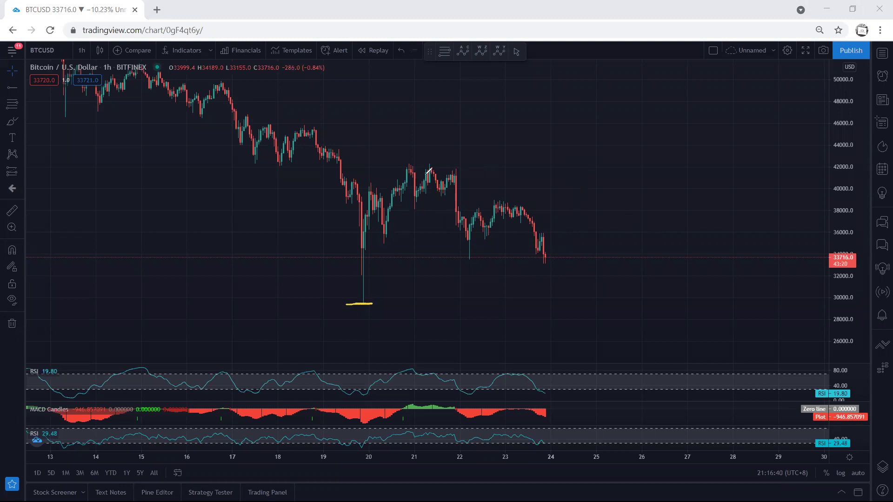
pyautogui.moveTo(360, 295)
pyautogui.mouseDown()
pyautogui.moveTo(429, 170)
pyautogui.moveTo(507, 207)
pyautogui.mouseUp()
pyautogui.moveTo(469, 255)
pyautogui.mouseDown()
pyautogui.moveTo(551, 267)
pyautogui.moveTo(577, 197)
pyautogui.mouseUp()
pyautogui.moveTo(591, 154); pyautogui.dragTo(581, 163)
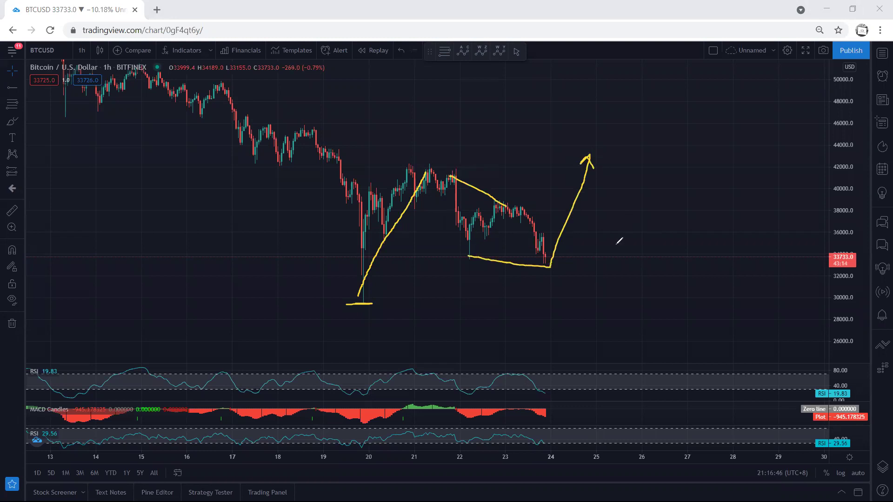
pyautogui.moveTo(582, 259); pyautogui.dragTo(601, 219)
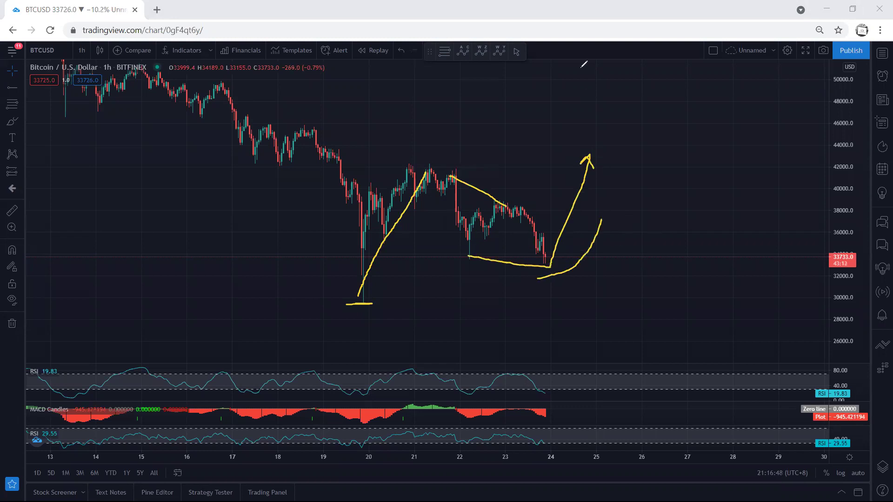
pyautogui.press('e')
# - Circle the 22 May rebound and sketch upward and downward continuations from the latest candles, clearing each set of marks
pyautogui.moveTo(497, 225); pyautogui.dragTo(471, 247)
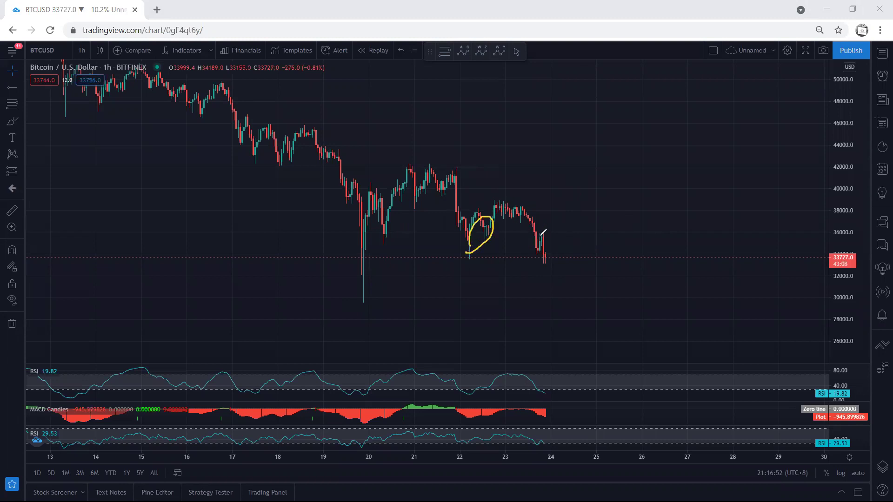
pyautogui.moveTo(546, 257)
pyautogui.mouseDown()
pyautogui.moveTo(591, 197)
pyautogui.moveTo(603, 153)
pyautogui.moveTo(606, 167)
pyautogui.mouseUp()
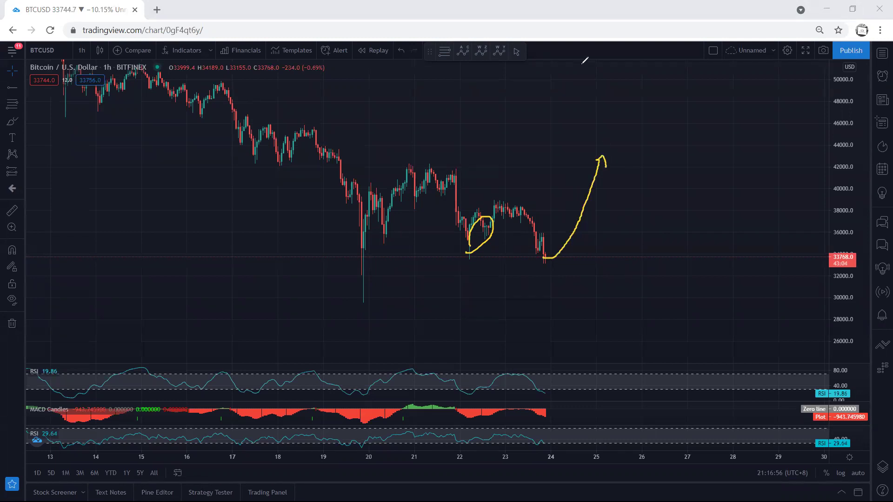
pyautogui.press('e')
pyautogui.moveTo(543, 237)
pyautogui.mouseDown()
pyautogui.moveTo(562, 272)
pyautogui.moveTo(555, 267)
pyautogui.mouseUp()
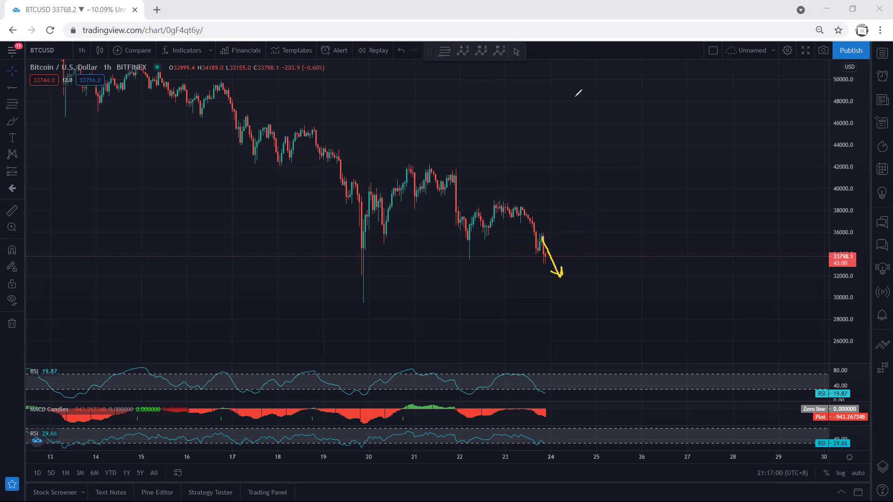
pyautogui.press('e')
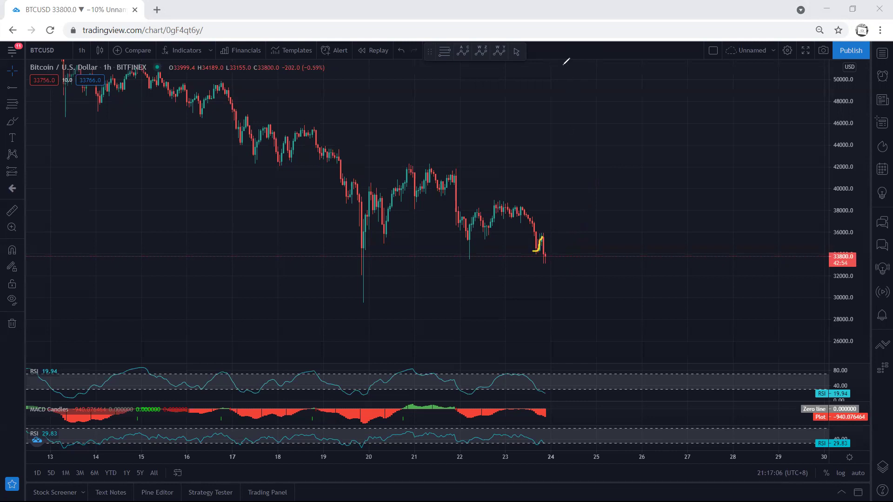
# - Trace the zigzag decline from 21 May and box the matching section of the upper RSI, clearing the marks
pyautogui.moveTo(438, 173)
pyautogui.mouseDown()
pyautogui.moveTo(461, 244)
pyautogui.moveTo(502, 202)
pyautogui.moveTo(557, 271)
pyautogui.mouseUp()
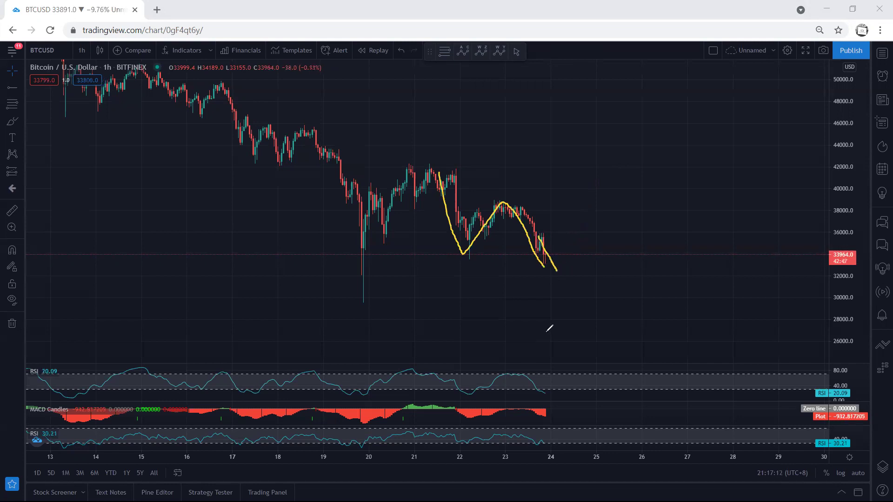
pyautogui.moveTo(469, 366)
pyautogui.mouseDown()
pyautogui.moveTo(479, 398)
pyautogui.moveTo(545, 399)
pyautogui.moveTo(558, 376)
pyautogui.moveTo(476, 369)
pyautogui.mouseUp()
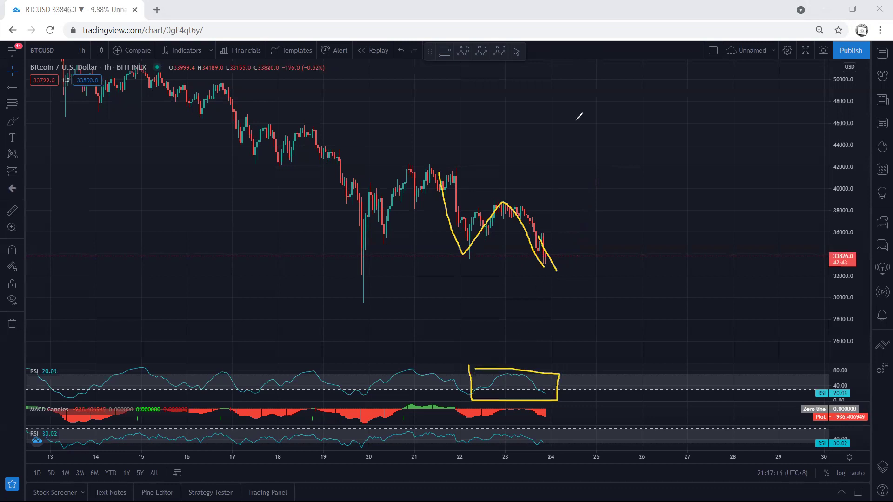
pyautogui.press('e')
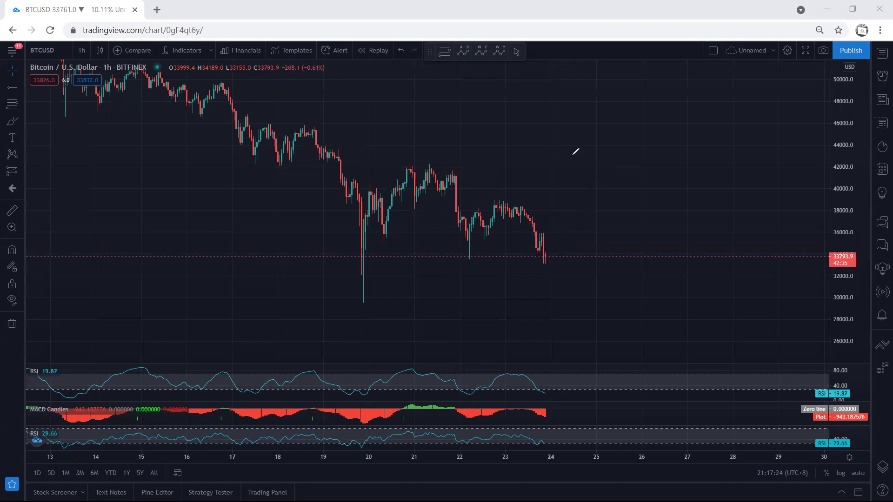
# - Sketch the rally from the 19 May low and the falling channel's upper and lower boundaries, and undo all the strokes
pyautogui.moveTo(446, 172); pyautogui.dragTo(494, 188)
pyautogui.moveTo(471, 250); pyautogui.dragTo(544, 262)
pyautogui.moveTo(430, 173); pyautogui.dragTo(387, 222)
pyautogui.moveTo(361, 271); pyautogui.dragTo(387, 222)
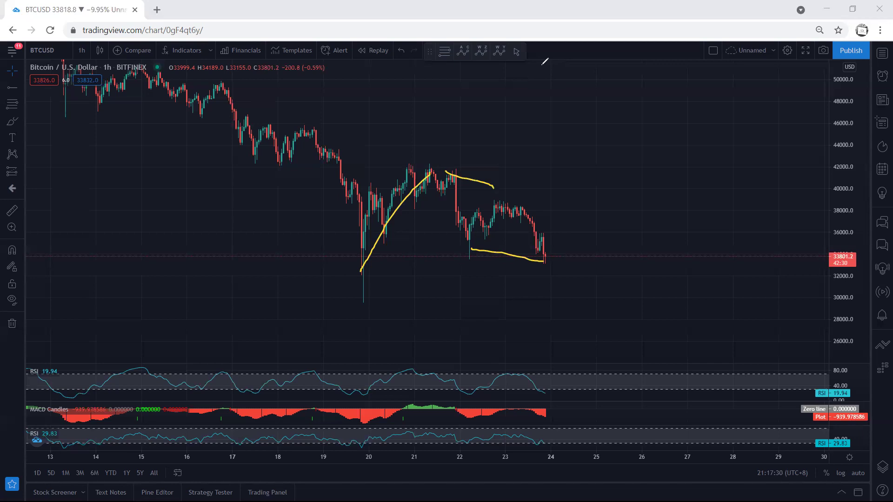
pyautogui.hotkey('ctrl', 'z')
pyautogui.hotkey('ctrl', 'z')
pyautogui.hotkey('ctrl', 'z')
pyautogui.hotkey('ctrl', 'z')
pyautogui.moveTo(361, 275); pyautogui.dragTo(408, 169)
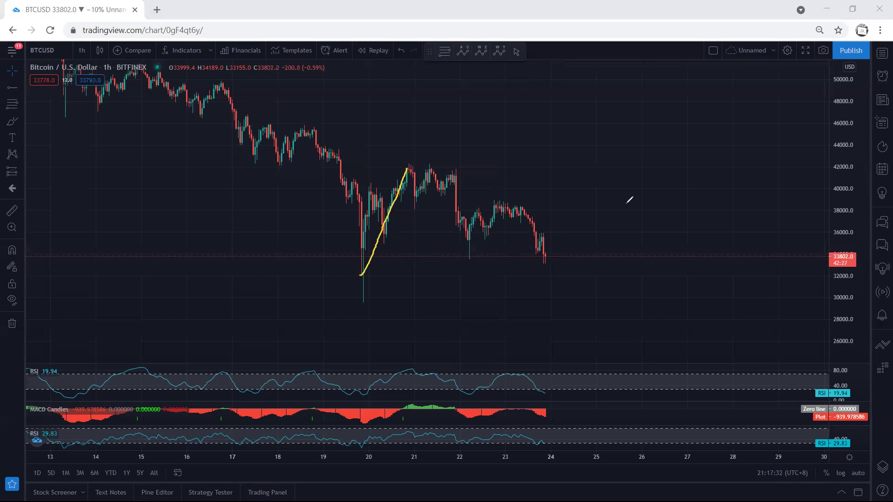
pyautogui.hotkey('ctrl', 'z')
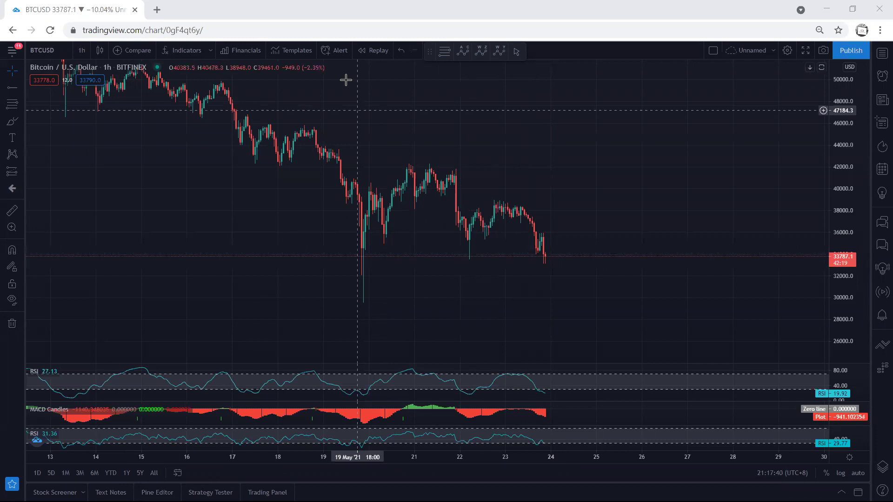
# - Sketch the decline from the 21 May high past the current price and underline the 19 May low, clearing the marks
pyautogui.moveTo(430, 171)
pyautogui.mouseDown()
pyautogui.moveTo(476, 220)
pyautogui.moveTo(588, 288)
pyautogui.mouseUp()
pyautogui.moveTo(340, 304); pyautogui.dragTo(390, 303)
pyautogui.press('e')
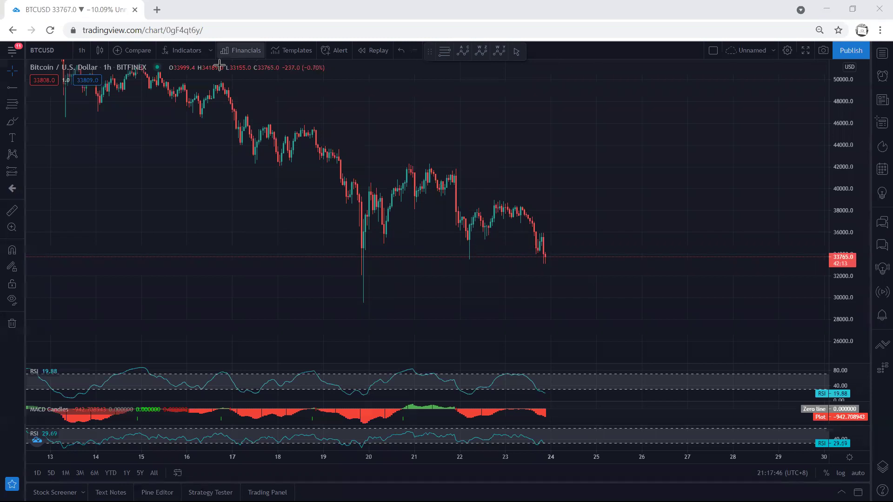
# - Change the Bitcoin chart's interval to 1 week
pyautogui.click(80, 51)
pyautogui.click(101, 298)
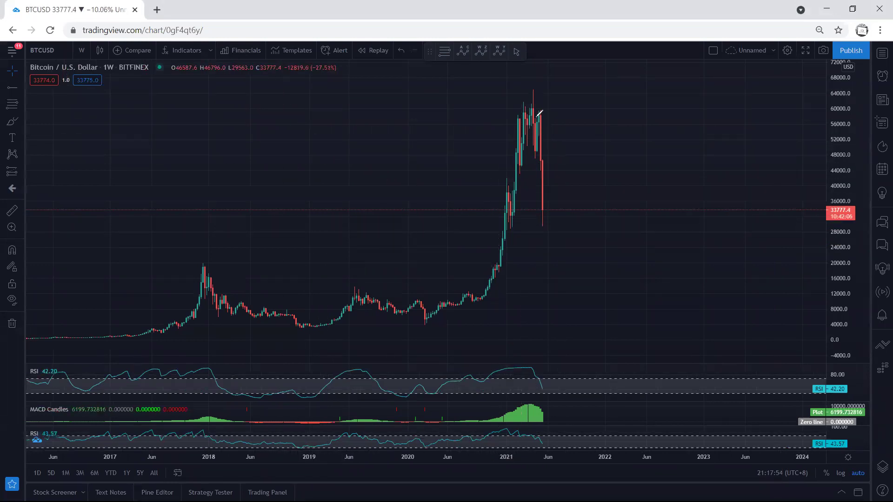
# - Mark the latest weekly decline, circle the early-2021 consolidation and underline its low, clearing the marks
pyautogui.moveTo(539, 115)
pyautogui.mouseDown()
pyautogui.moveTo(551, 229)
pyautogui.moveTo(560, 123)
pyautogui.mouseUp()
pyautogui.hotkey('ctrl', 'z')
pyautogui.moveTo(501, 228)
pyautogui.mouseDown()
pyautogui.moveTo(511, 230)
pyautogui.moveTo(498, 189)
pyautogui.moveTo(508, 223)
pyautogui.mouseUp()
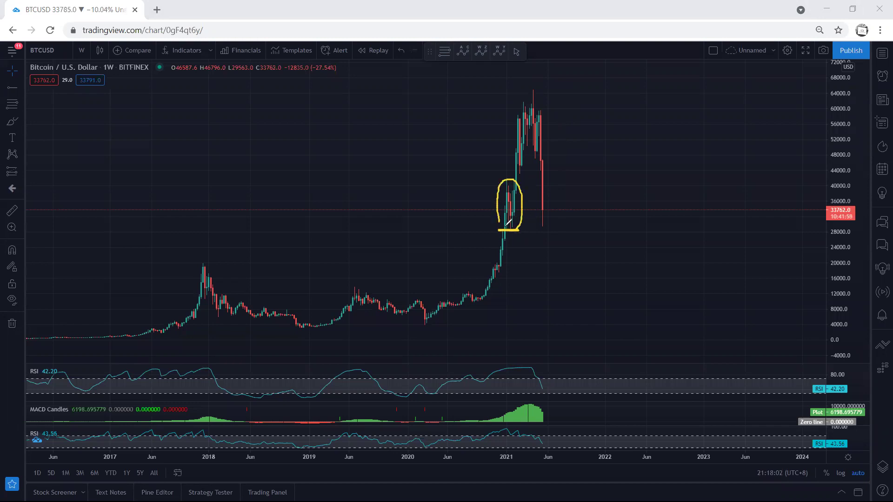
pyautogui.press('Escape')
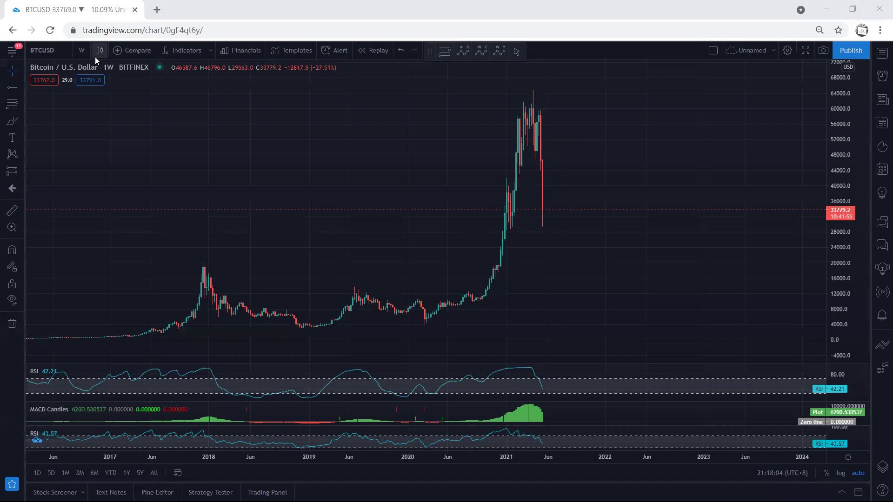
# - Change the Bitcoin chart's interval to 1 day
pyautogui.click(82, 50)
pyautogui.click(81, 264)
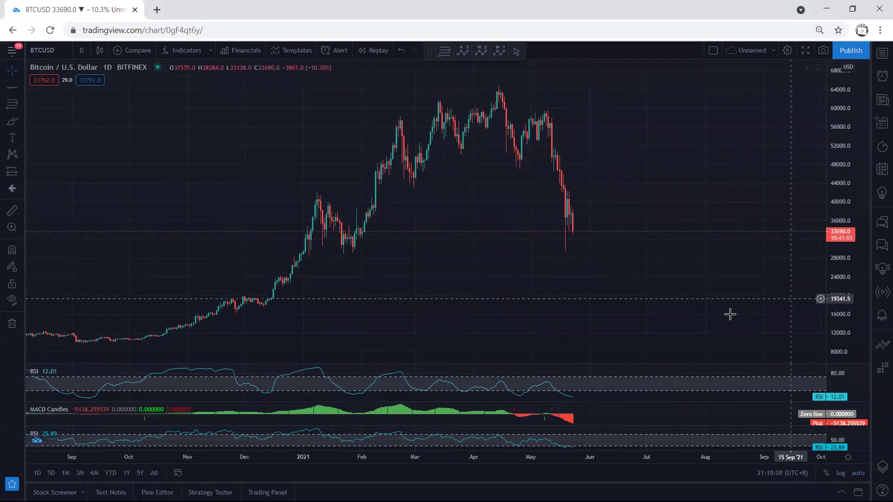
pyautogui.scroll(3, 585, 305)
pyautogui.moveTo(584, 306); pyautogui.dragTo(714, 329)
pyautogui.moveTo(852, 324); pyautogui.dragTo(852, 309)
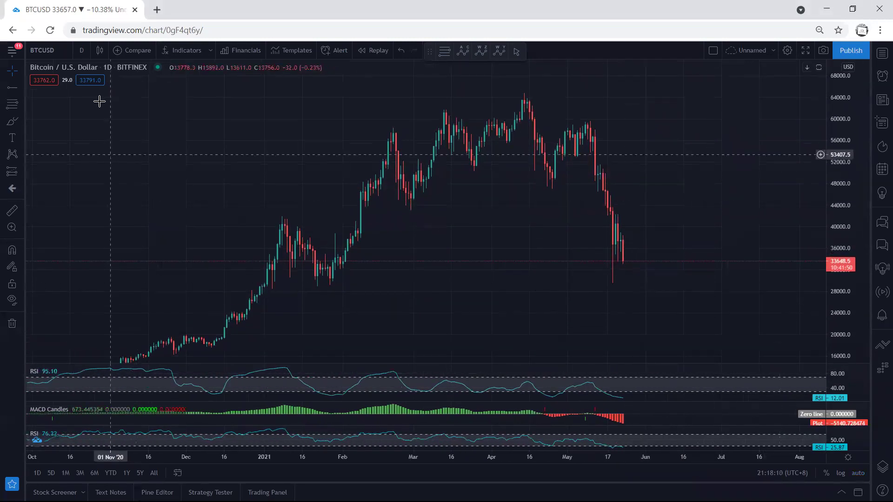
# - Place a horizontal ray along the January 2021 lows at about 28992.9, starting on 7 January 2021
pyautogui.click(12, 88)
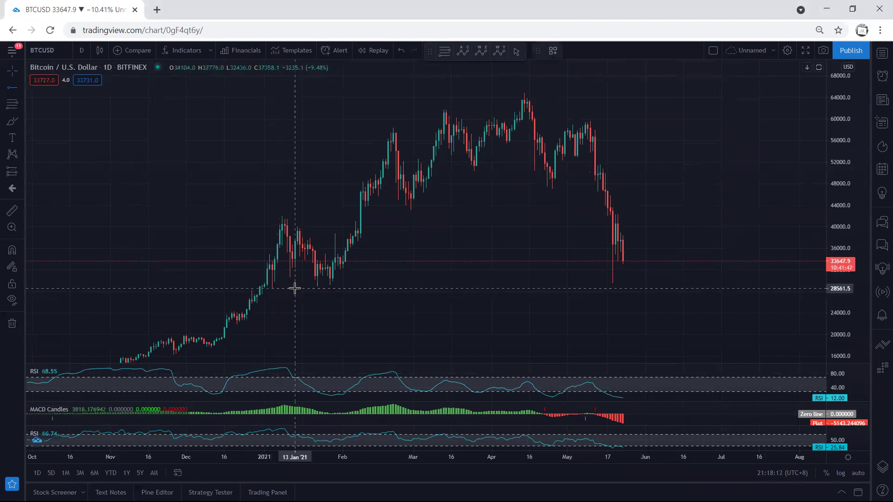
pyautogui.hotkey('alt', 'j')
pyautogui.moveTo(295, 289)
pyautogui.mouseDown()
pyautogui.moveTo(215, 293)
pyautogui.moveTo(223, 289)
pyautogui.mouseUp()
pyautogui.moveTo(404, 321); pyautogui.dragTo(390, 314)
pyautogui.moveTo(211, 284); pyautogui.dragTo(265, 279)
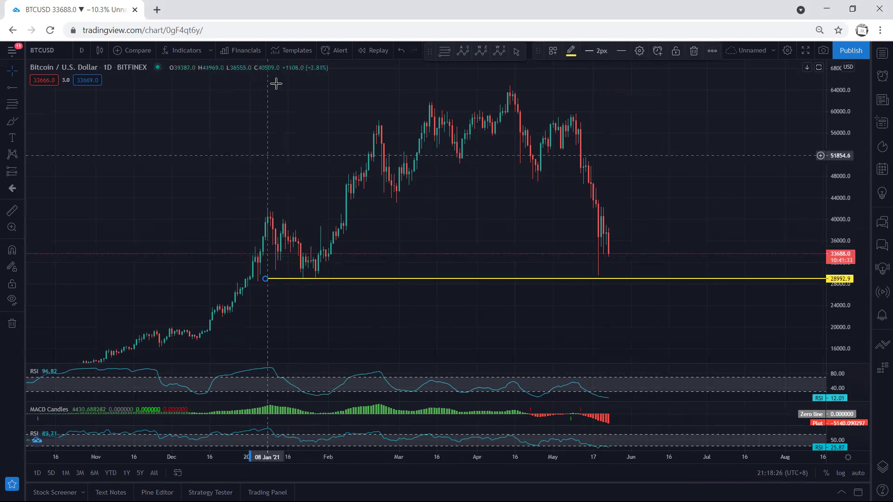
# - Circle the January 2021 consolidation and the 19 May low, and sketch a downward arrow through the ray, clearing the marks
pyautogui.moveTo(257, 212)
pyautogui.mouseDown()
pyautogui.moveTo(343, 215)
pyautogui.moveTo(255, 210)
pyautogui.mouseUp()
pyautogui.hotkey('ctrl', 'z')
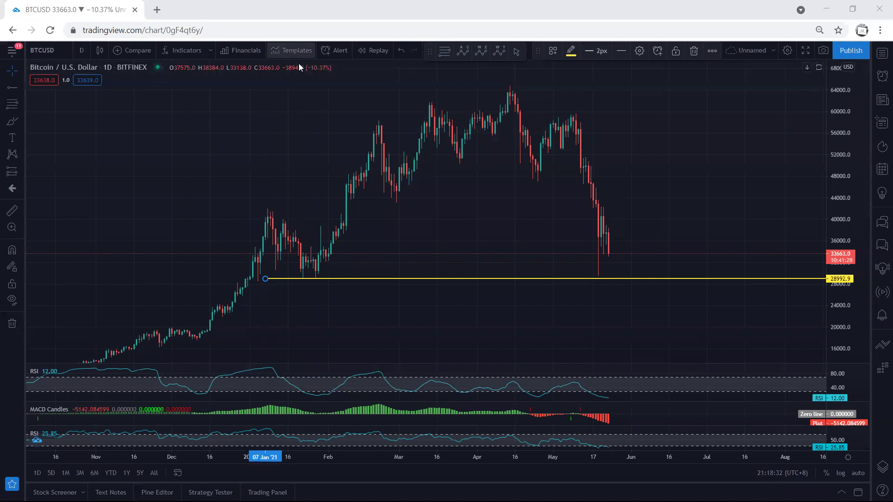
pyautogui.click(599, 276)
pyautogui.moveTo(607, 232); pyautogui.dragTo(610, 300)
pyautogui.moveTo(260, 282)
pyautogui.mouseDown()
pyautogui.moveTo(337, 259)
pyautogui.moveTo(241, 218)
pyautogui.moveTo(262, 286)
pyautogui.mouseUp()
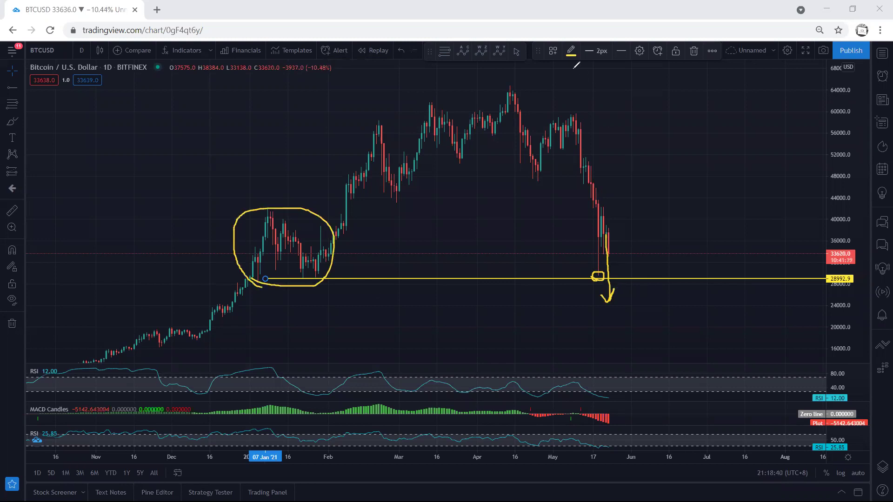
pyautogui.press('Escape')
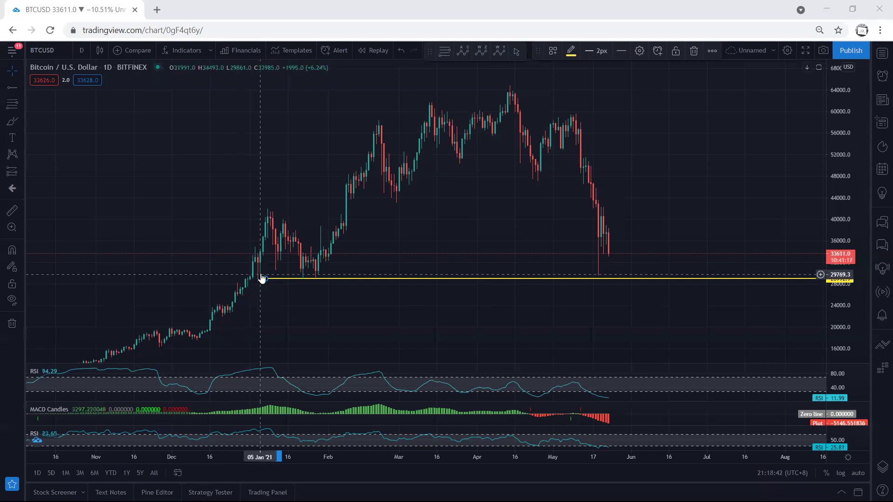
# - Move the horizontal ray's start back to 26 December 2020 and set its price to 28500
pyautogui.moveTo(265, 280); pyautogui.dragTo(235, 281)
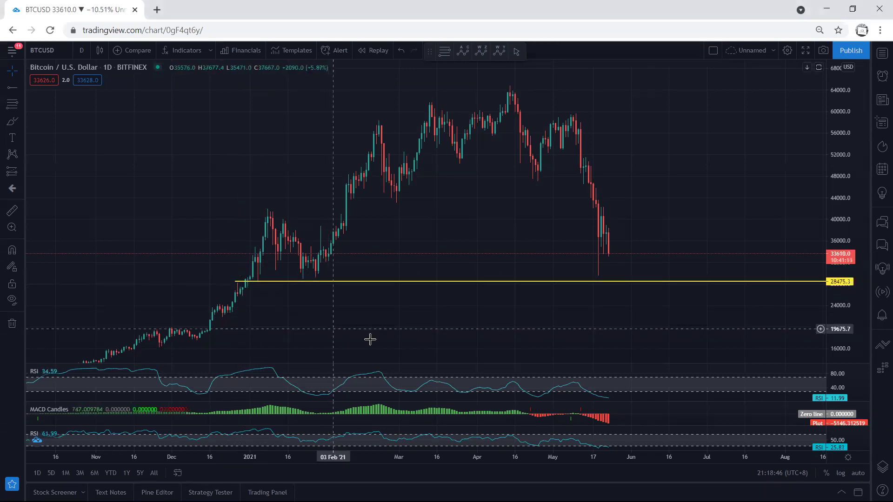
pyautogui.doubleClick(462, 282)
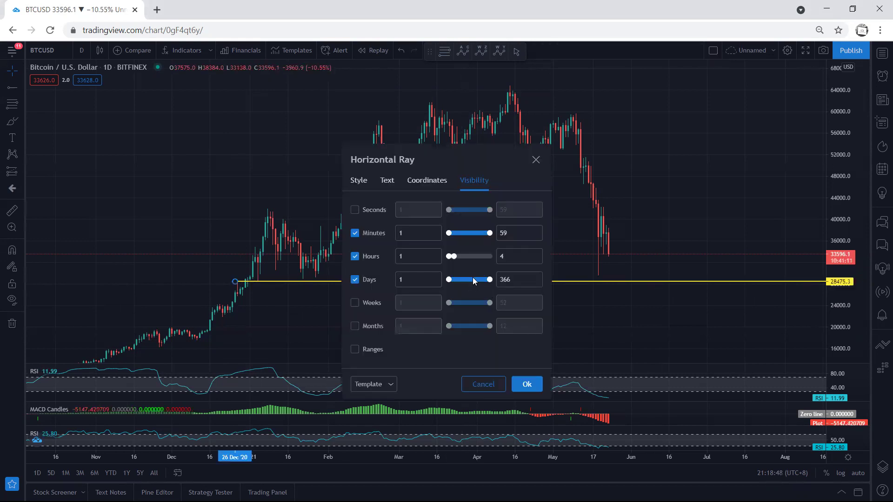
pyautogui.click(422, 182)
pyautogui.moveTo(415, 210); pyautogui.dragTo(480, 214)
pyautogui.press('BackSpace')
pyautogui.write('500')
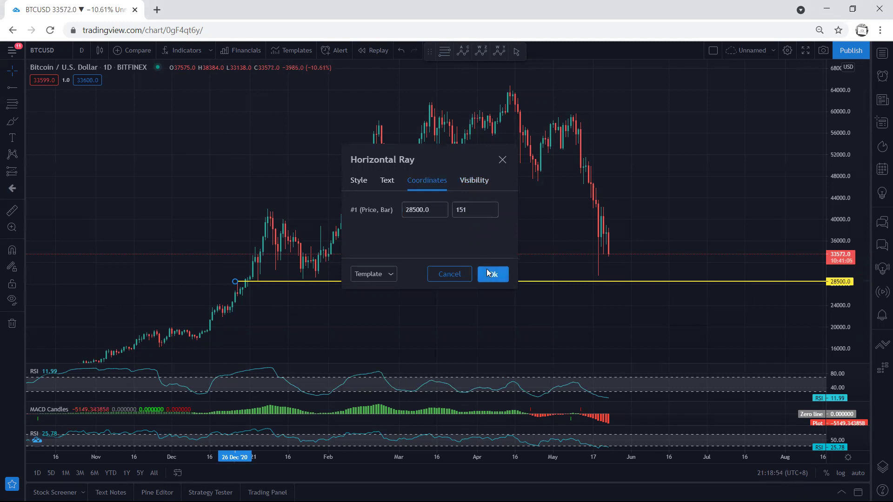
pyautogui.click(488, 274)
# - Circle the January 2021 consolidation again and sketch an arrow pointing up to the 28500 ray, clearing the marks
pyautogui.moveTo(481, 310); pyautogui.dragTo(431, 311)
pyautogui.moveTo(492, 219); pyautogui.dragTo(502, 220)
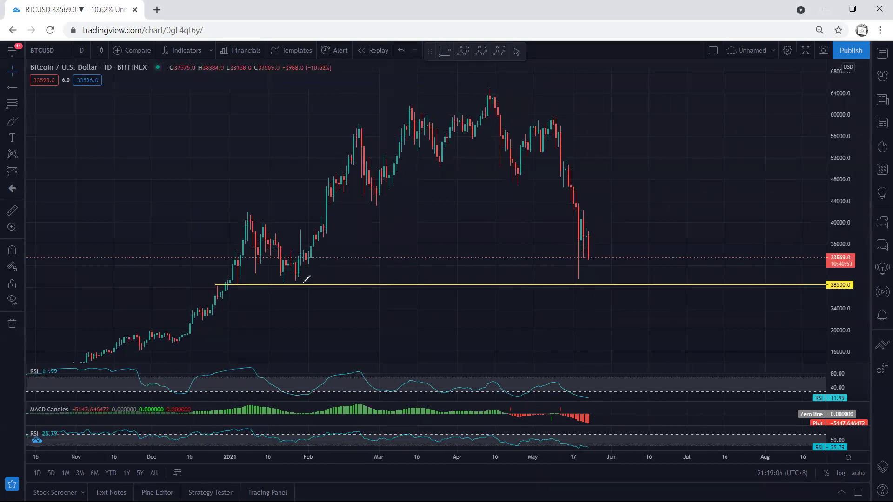
pyautogui.moveTo(244, 294)
pyautogui.mouseDown()
pyautogui.moveTo(293, 295)
pyautogui.moveTo(309, 221)
pyautogui.moveTo(211, 228)
pyautogui.mouseUp()
pyautogui.moveTo(218, 283); pyautogui.dragTo(234, 294)
pyautogui.moveTo(374, 350)
pyautogui.mouseDown()
pyautogui.moveTo(352, 288)
pyautogui.moveTo(343, 285)
pyautogui.moveTo(338, 300)
pyautogui.mouseUp()
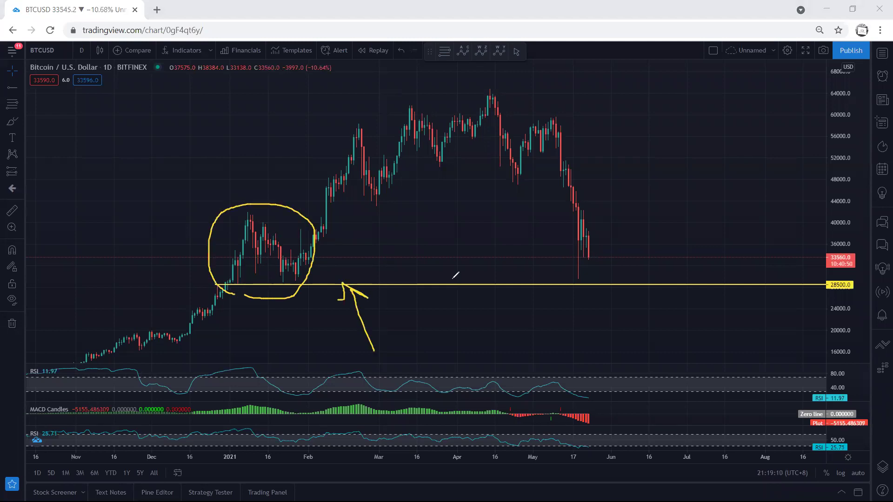
pyautogui.press('Escape')
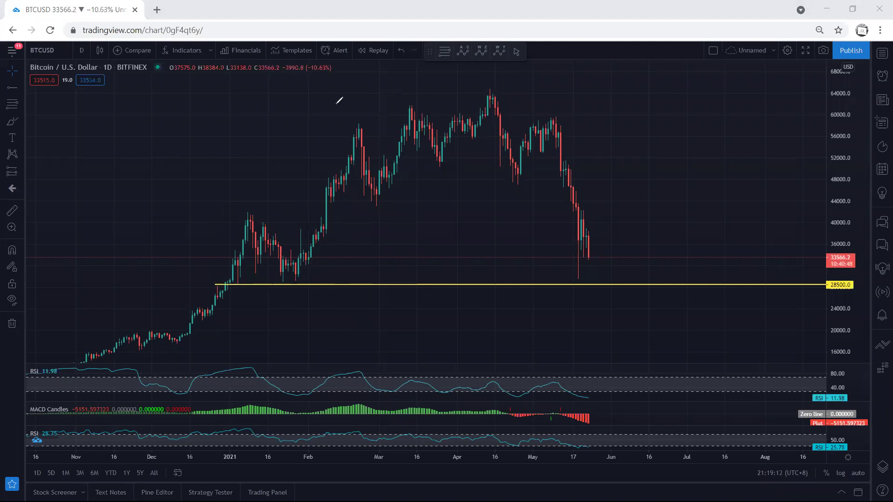
# - Change the Bitcoin chart's interval to 4 hours
pyautogui.click(86, 49)
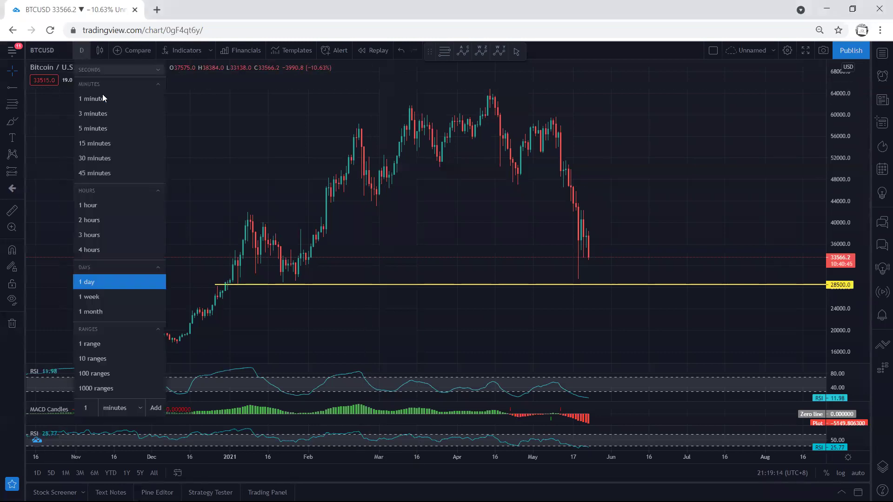
pyautogui.click(108, 253)
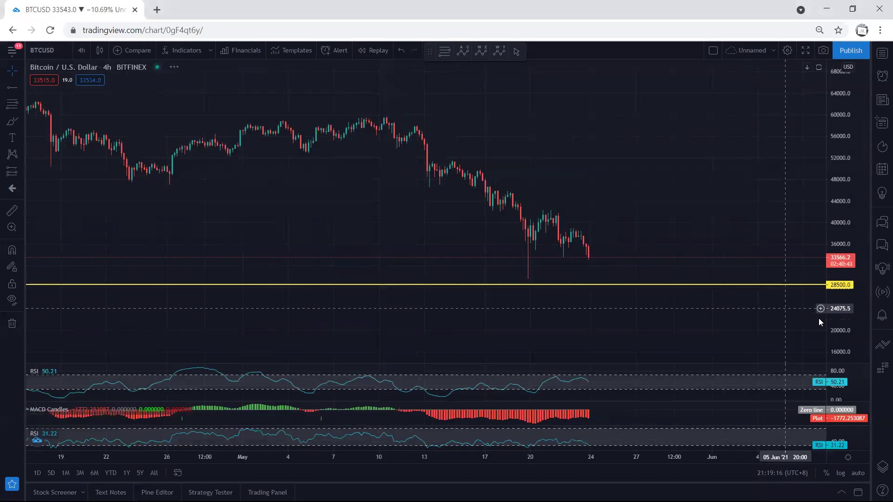
pyautogui.doubleClick(827, 326)
pyautogui.scroll(-1, 791, 325)
pyautogui.moveTo(755, 317); pyautogui.dragTo(680, 305)
pyautogui.moveTo(843, 323); pyautogui.dragTo(842, 311)
pyautogui.moveTo(695, 226); pyautogui.dragTo(694, 215)
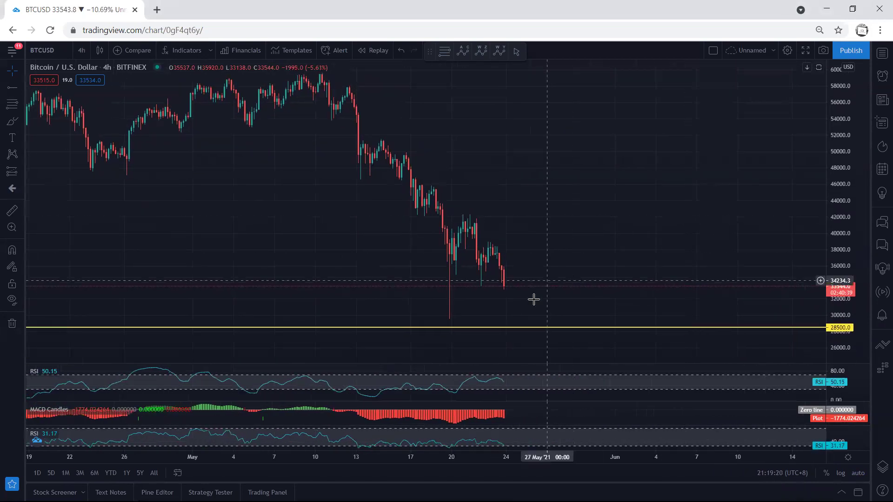
pyautogui.moveTo(377, 257); pyautogui.dragTo(385, 265)
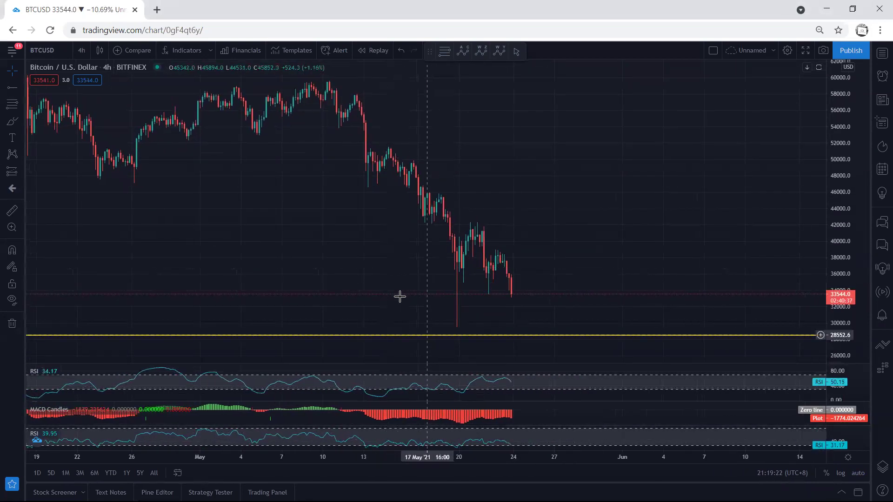
# - Underline the 19 May low and trace the decline from the 21 May high to the current price, undoing the strokes
pyautogui.moveTo(469, 324); pyautogui.dragTo(440, 325)
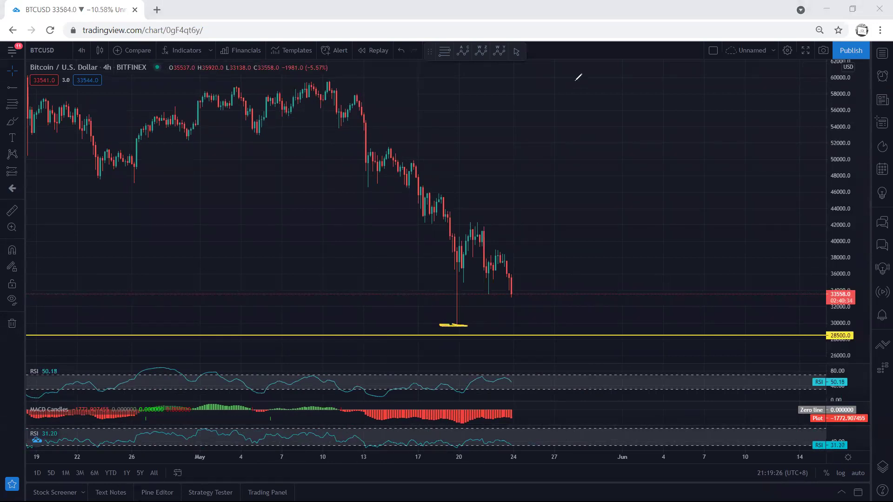
pyautogui.hotkey('ctrl', 'z')
pyautogui.moveTo(511, 292); pyautogui.dragTo(479, 233)
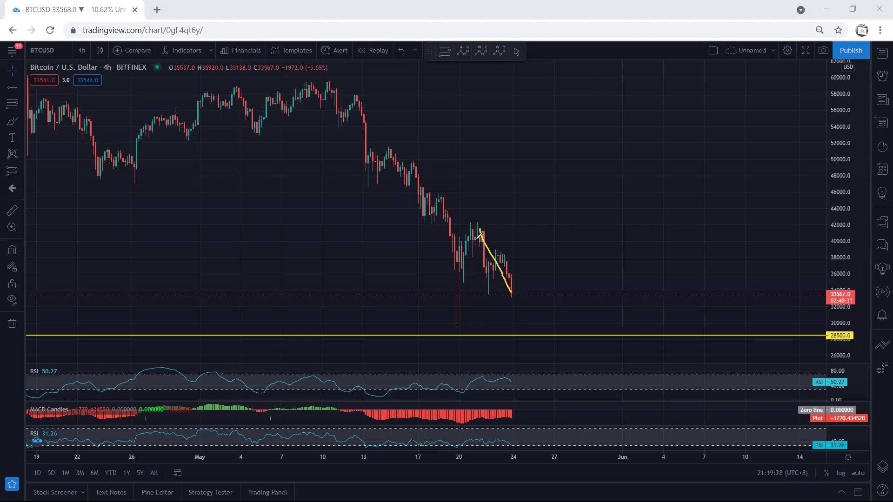
pyautogui.moveTo(466, 272); pyautogui.dragTo(453, 306)
pyautogui.hotkey('ctrl', 'z')
pyautogui.hotkey('ctrl', 'z')
# - Sketch the price swings around the 19 May low, the mid-May decline and the latest drop, clearing the marks
pyautogui.moveTo(451, 256); pyautogui.dragTo(478, 231)
pyautogui.moveTo(483, 280)
pyautogui.mouseDown()
pyautogui.moveTo(487, 265)
pyautogui.moveTo(504, 258)
pyautogui.mouseUp()
pyautogui.moveTo(456, 282); pyautogui.dragTo(476, 296)
pyautogui.moveTo(388, 158); pyautogui.dragTo(429, 226)
pyautogui.moveTo(505, 263); pyautogui.dragTo(513, 297)
pyautogui.moveTo(525, 335); pyautogui.dragTo(511, 298)
pyautogui.rightClick(554, 58)
pyautogui.click(600, 71)
# - Circle the price cluster after 19 May and the long lower wick beneath it, clearing the marks
pyautogui.moveTo(456, 272)
pyautogui.mouseDown()
pyautogui.moveTo(510, 236)
pyautogui.moveTo(454, 264)
pyautogui.moveTo(465, 226)
pyautogui.mouseUp()
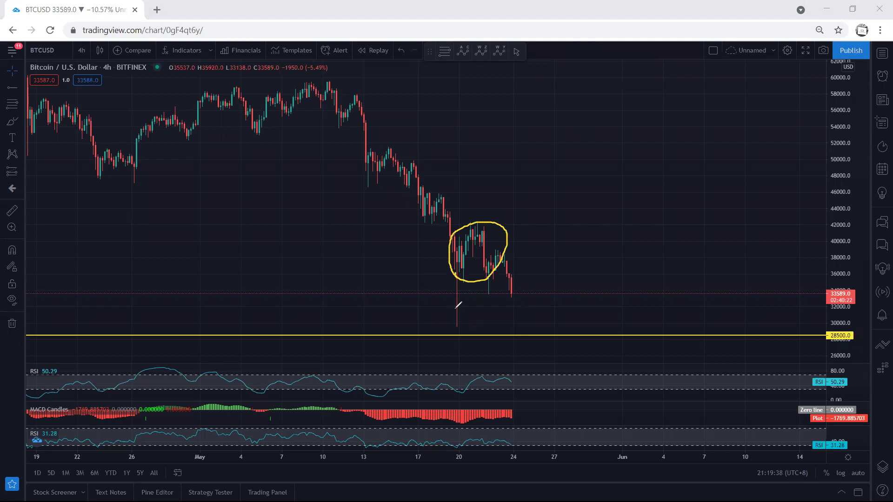
pyautogui.moveTo(451, 328)
pyautogui.mouseDown()
pyautogui.moveTo(465, 270)
pyautogui.moveTo(442, 310)
pyautogui.moveTo(448, 326)
pyautogui.mouseUp()
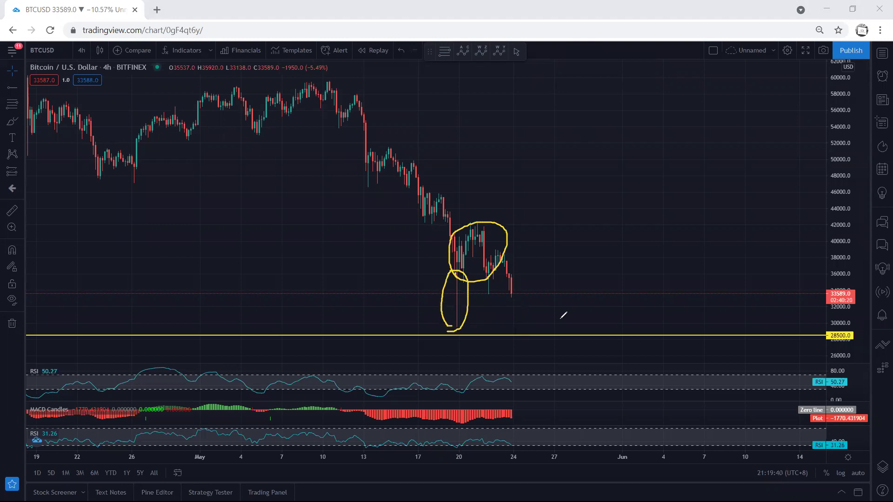
pyautogui.moveTo(488, 166); pyautogui.dragTo(493, 194)
pyautogui.press('e')
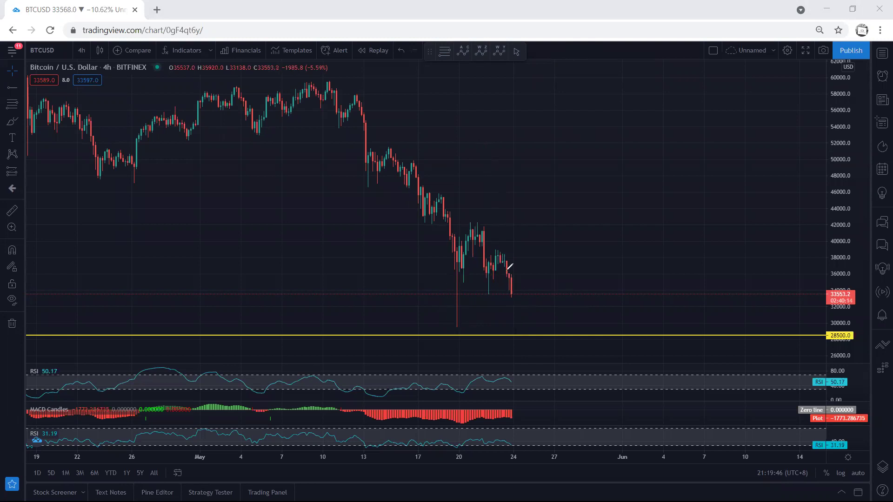
# - Trace the two-leg drop from the 21 May high and sketch a rebound from the current price, clearing the strokes
pyautogui.moveTo(484, 229); pyautogui.dragTo(512, 291)
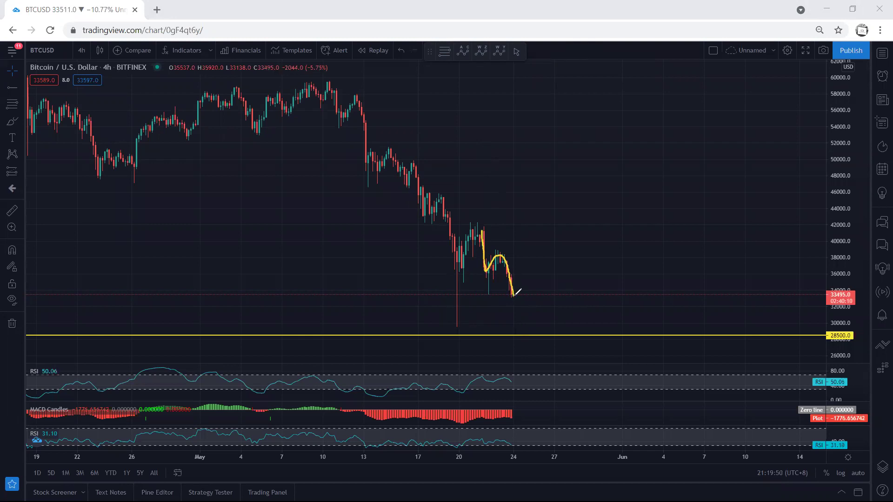
pyautogui.moveTo(513, 294)
pyautogui.mouseDown()
pyautogui.moveTo(543, 229)
pyautogui.moveTo(535, 228)
pyautogui.mouseUp()
pyautogui.press('e')
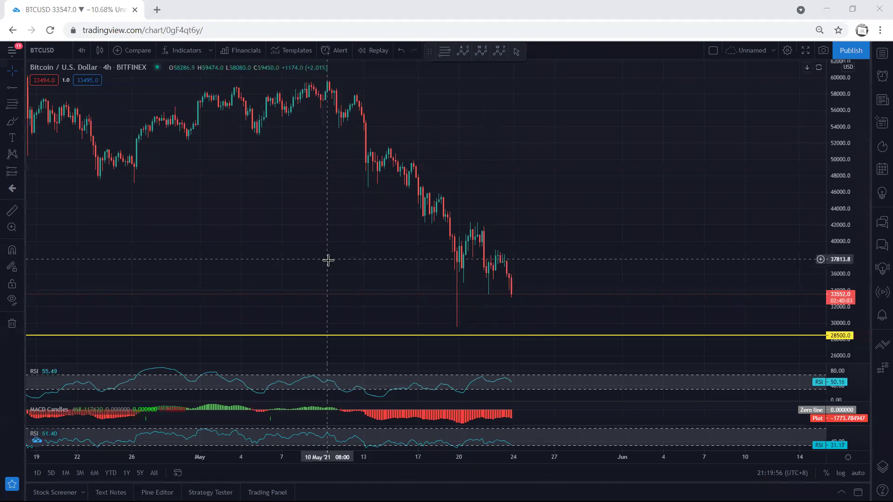
# - Change the Bitcoin chart's interval to 1 hour
pyautogui.moveTo(327, 259); pyautogui.dragTo(353, 253)
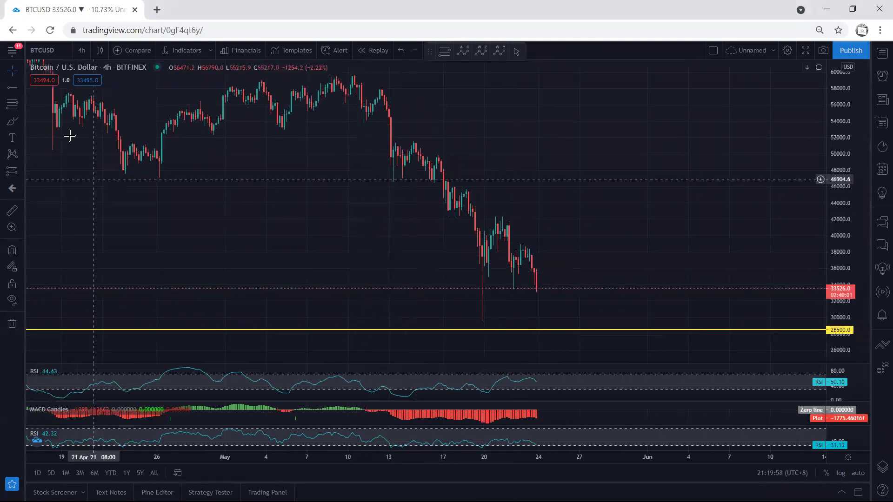
pyautogui.click(81, 51)
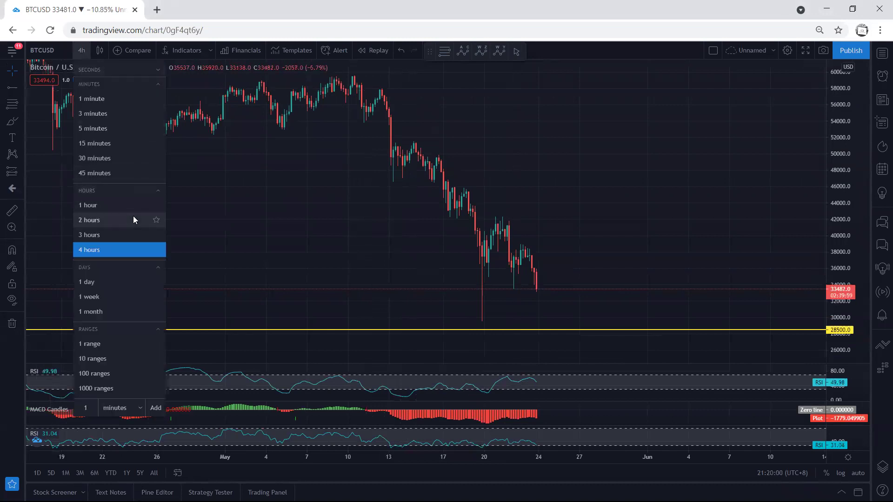
pyautogui.click(120, 206)
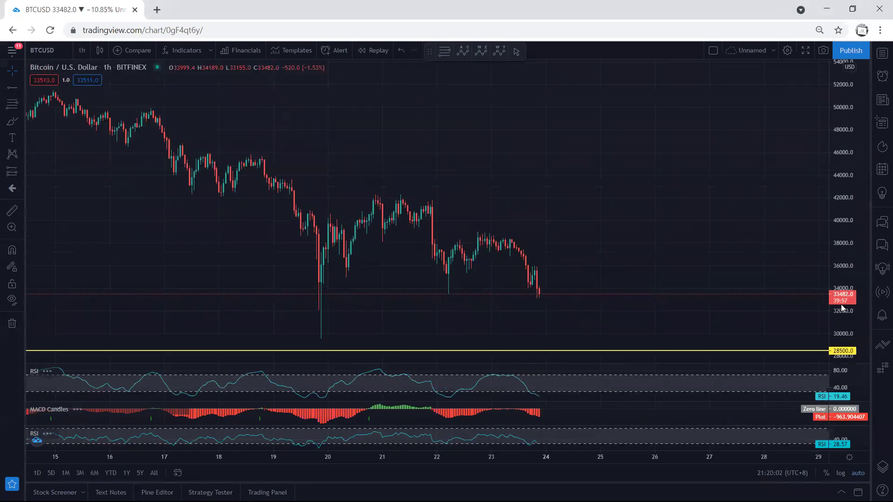
pyautogui.moveTo(592, 196); pyautogui.dragTo(591, 187)
pyautogui.moveTo(844, 336); pyautogui.dragTo(843, 323)
pyautogui.moveTo(626, 302); pyautogui.dragTo(638, 300)
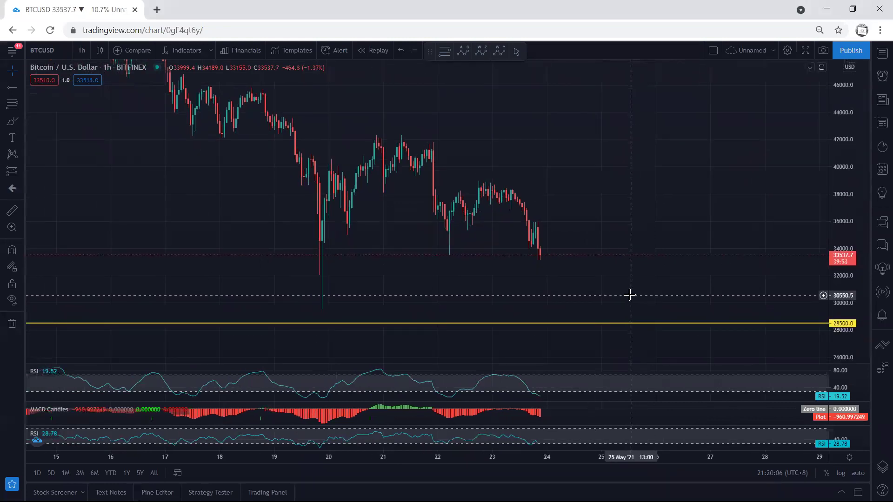
pyautogui.moveTo(550, 301); pyautogui.dragTo(556, 303)
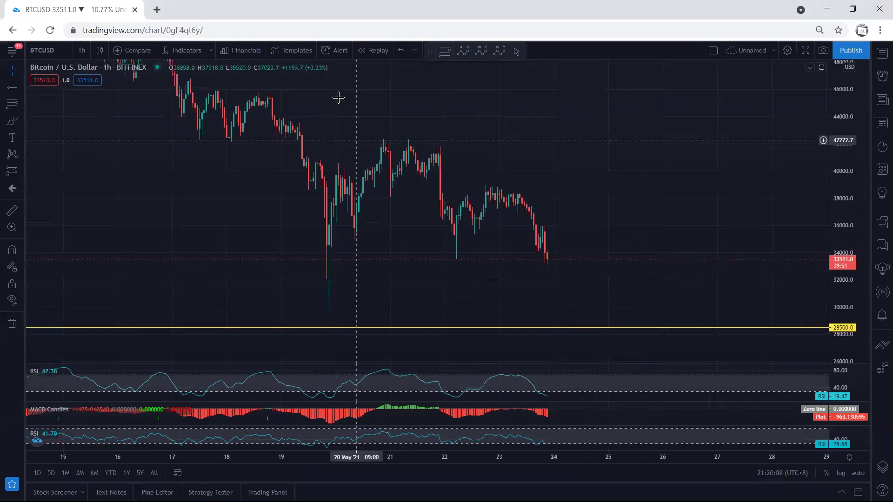
# - Sketch and circle a projected decline toward the 28500 ray and a projected rally from the current price, clearing each sketch
pyautogui.moveTo(544, 249)
pyautogui.mouseDown()
pyautogui.moveTo(609, 317)
pyautogui.moveTo(534, 303)
pyautogui.moveTo(564, 329)
pyautogui.mouseUp()
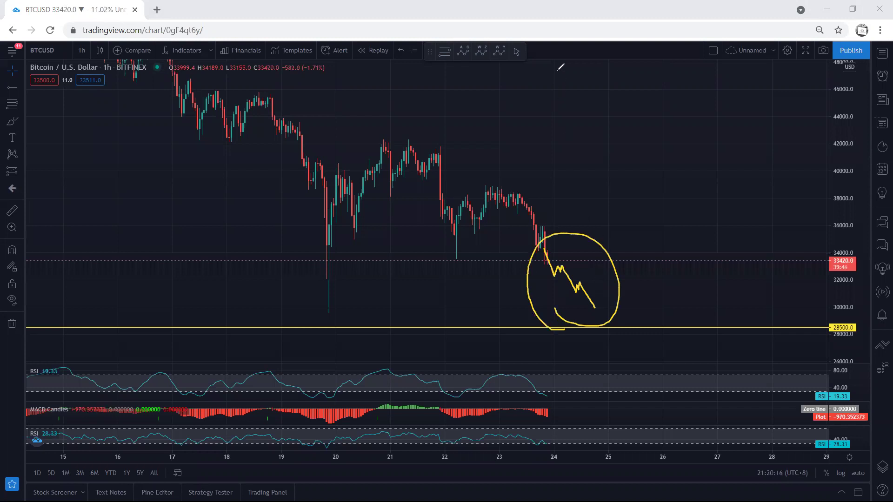
pyautogui.press('e')
pyautogui.moveTo(549, 266); pyautogui.dragTo(597, 153)
pyautogui.moveTo(540, 274)
pyautogui.mouseDown()
pyautogui.moveTo(613, 226)
pyautogui.moveTo(594, 127)
pyautogui.moveTo(552, 266)
pyautogui.mouseUp()
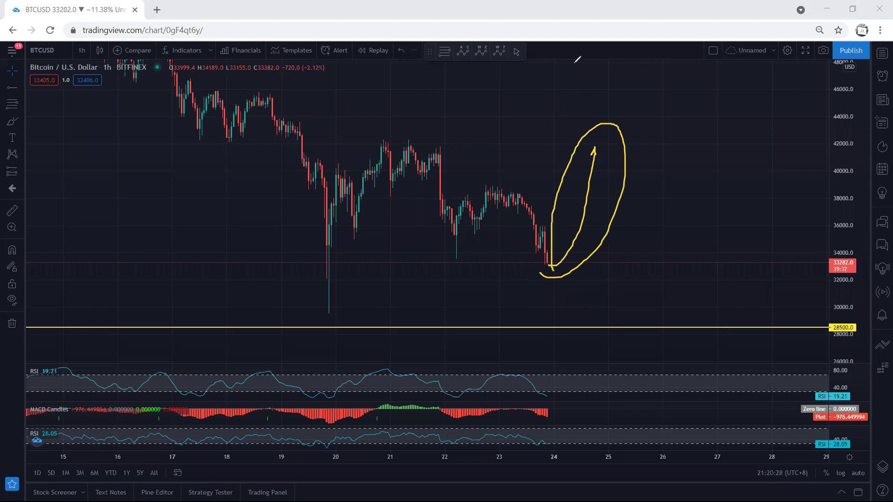
pyautogui.press('e')
# - Underline the 19 May low, sketch a downward arrow from the latest candles and circle the 28500 price label, clearing the marks
pyautogui.moveTo(335, 312); pyautogui.dragTo(311, 312)
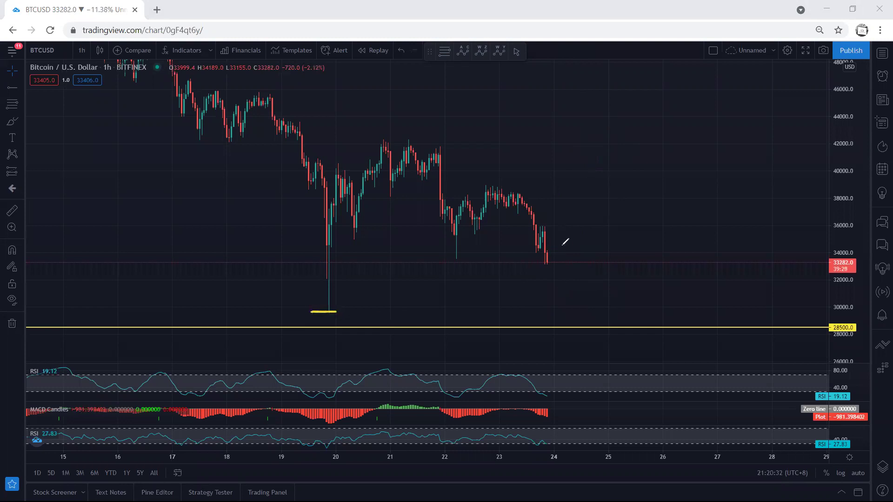
pyautogui.moveTo(538, 229); pyautogui.dragTo(557, 285)
pyautogui.moveTo(829, 335)
pyautogui.mouseDown()
pyautogui.moveTo(841, 345)
pyautogui.moveTo(814, 325)
pyautogui.moveTo(833, 352)
pyautogui.mouseUp()
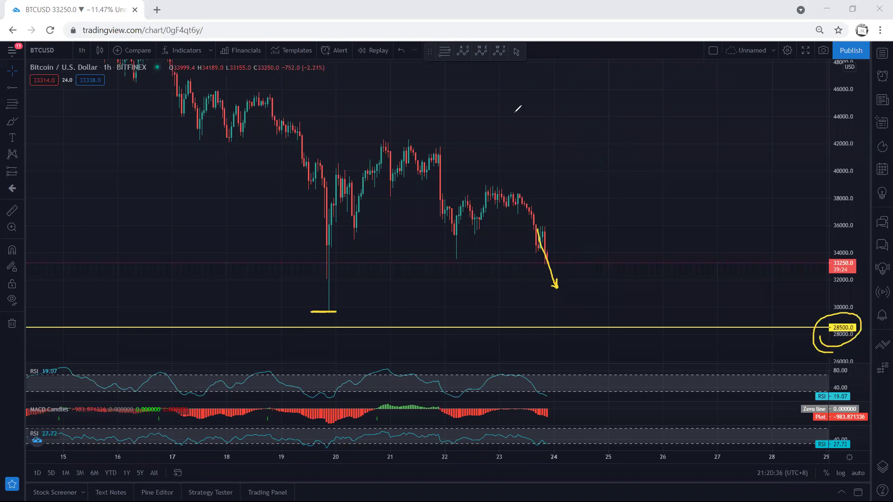
pyautogui.press('e')
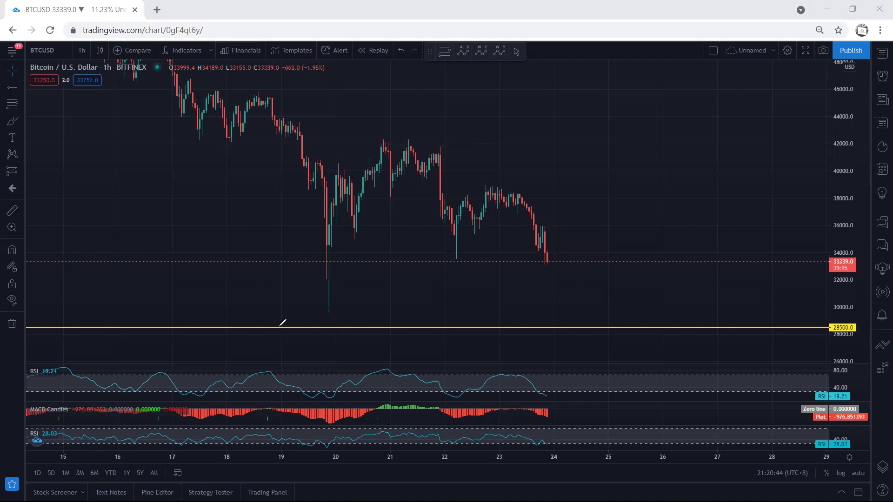
# - Underline the 19 May low with two strokes on the hourly chart, clearing the marks
pyautogui.moveTo(349, 312); pyautogui.dragTo(350, 313)
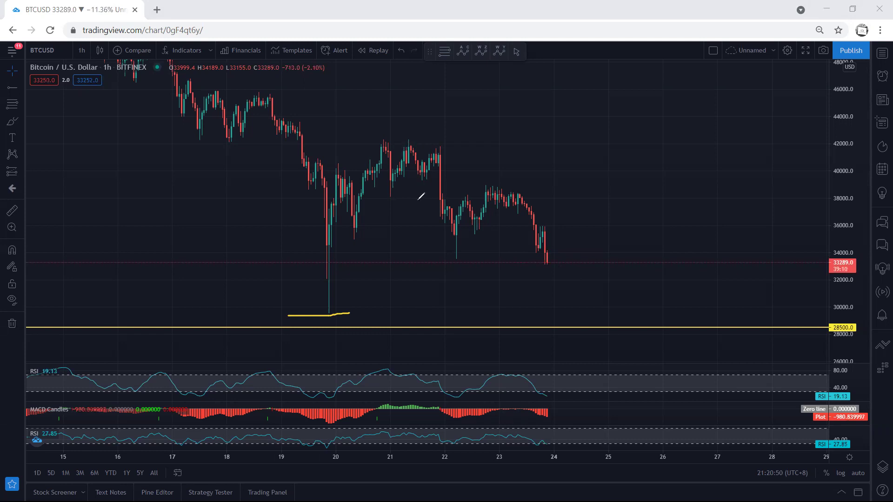
pyautogui.moveTo(303, 314)
pyautogui.mouseDown()
pyautogui.moveTo(349, 315)
pyautogui.moveTo(332, 316)
pyautogui.mouseUp()
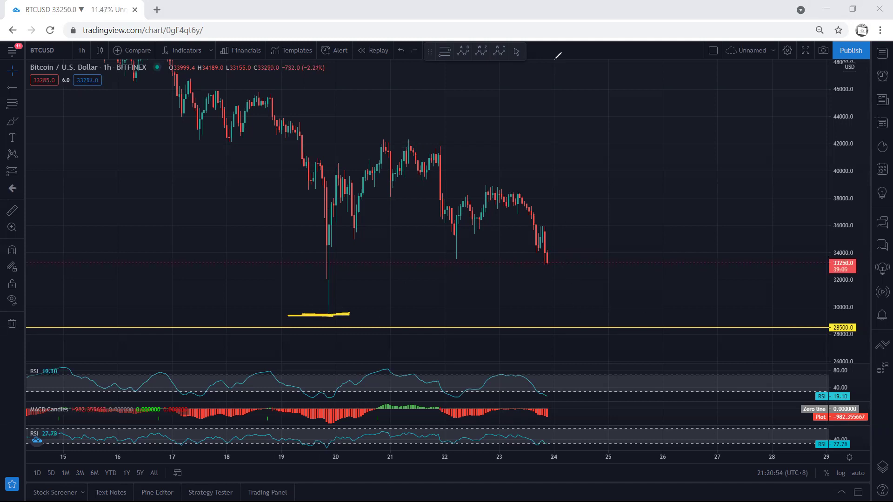
pyautogui.press('Escape')
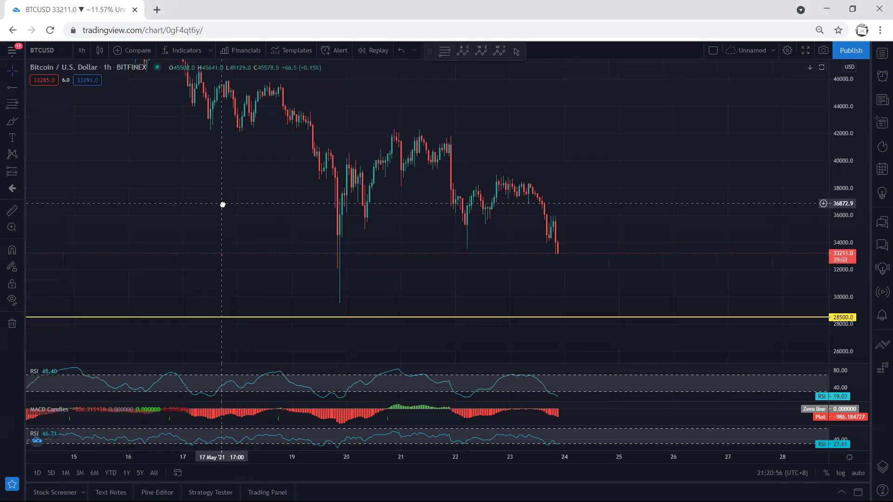